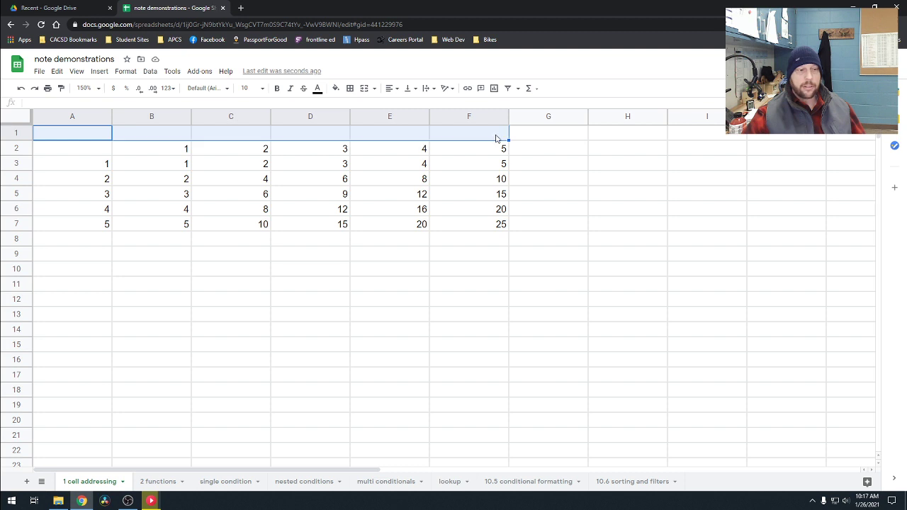
Step: Merge all cells in A1:F1 above the table into one cell
{"action": "right_click", "coordinate": [292, 135]}
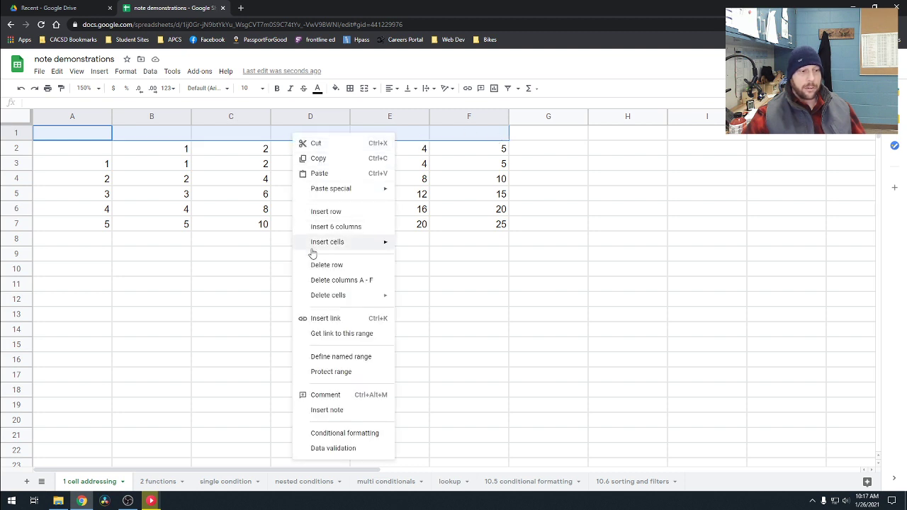
{"action": "mouse_move", "coordinate": [329, 297]}
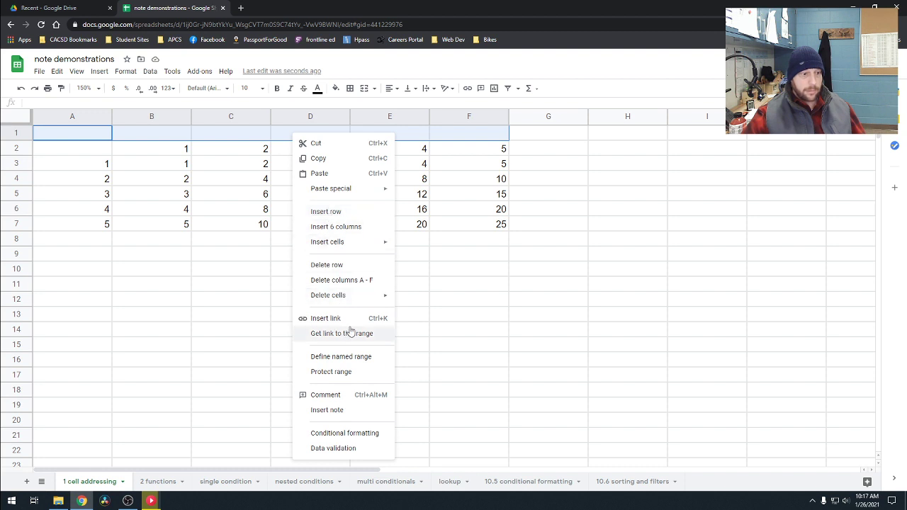
{"action": "left_click", "coordinate": [126, 71]}
{"action": "mouse_move", "coordinate": [163, 242]}
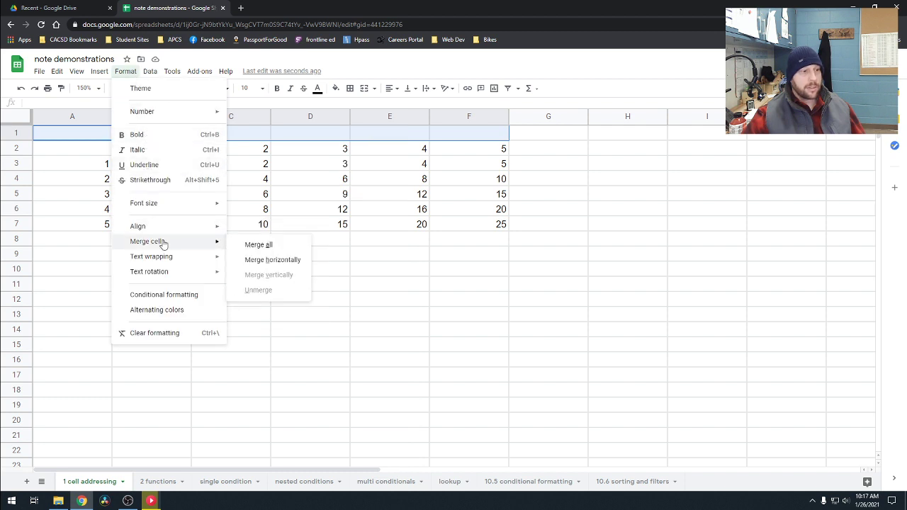
{"action": "left_click", "coordinate": [271, 248]}
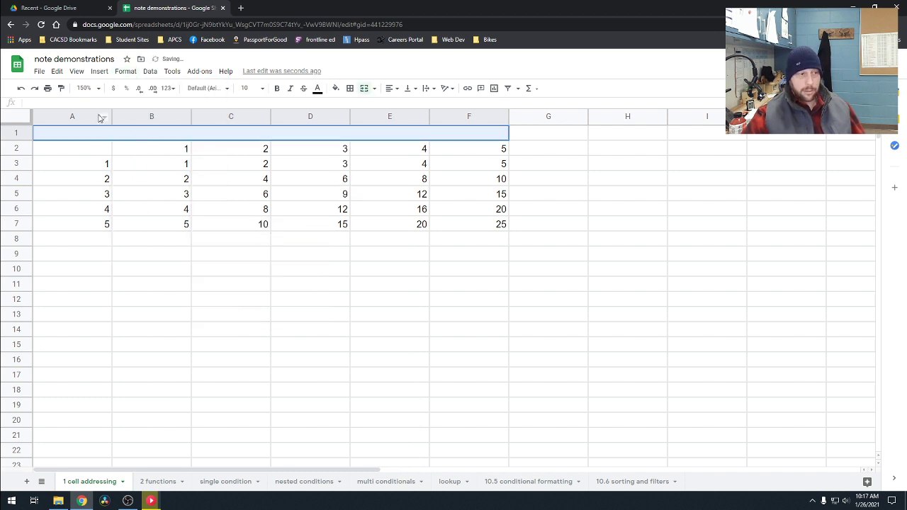
Step: Enter the title "Multiplication Table" in the merged cell above the table
{"action": "left_click", "coordinate": [303, 133]}
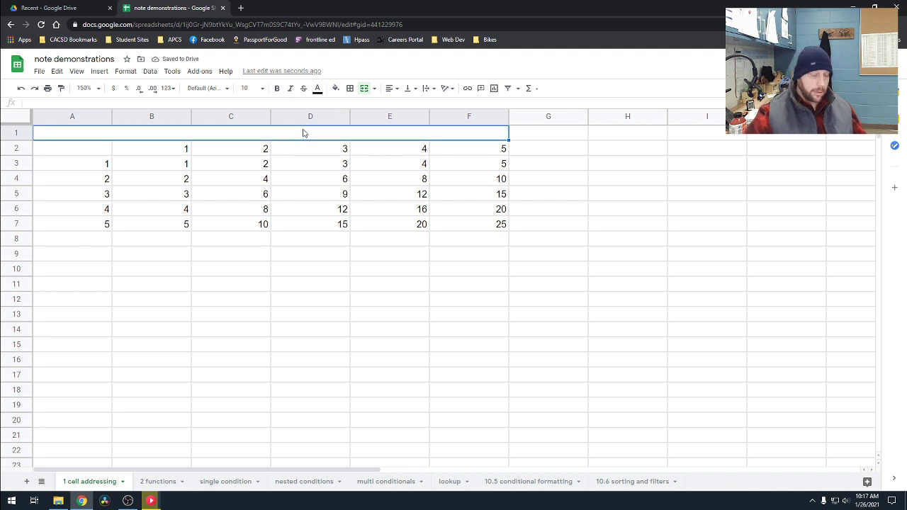
{"action": "type", "text": "Multip"}
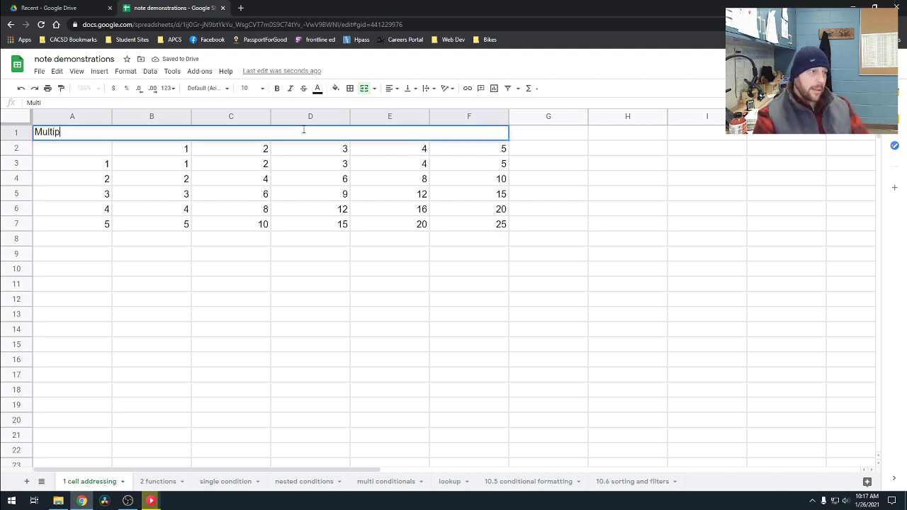
{"action": "type", "text": "lication Table"}
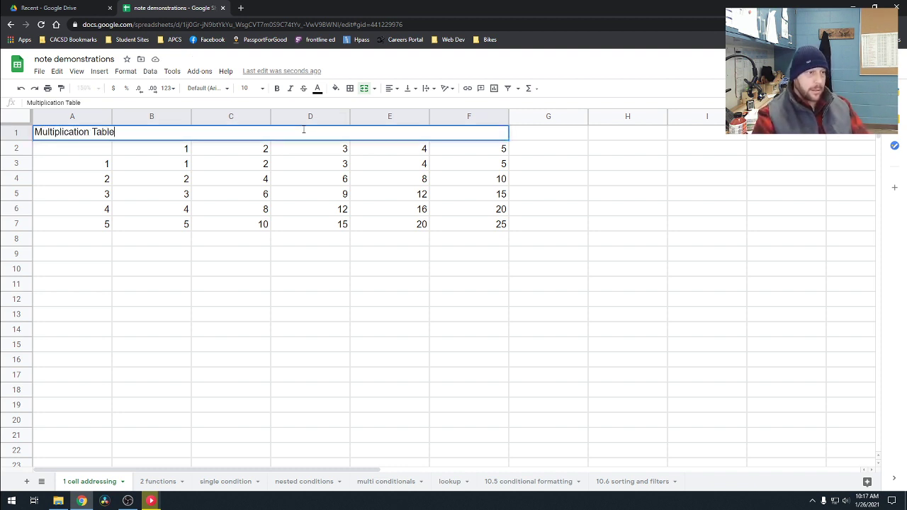
{"action": "left_click", "coordinate": [263, 258]}
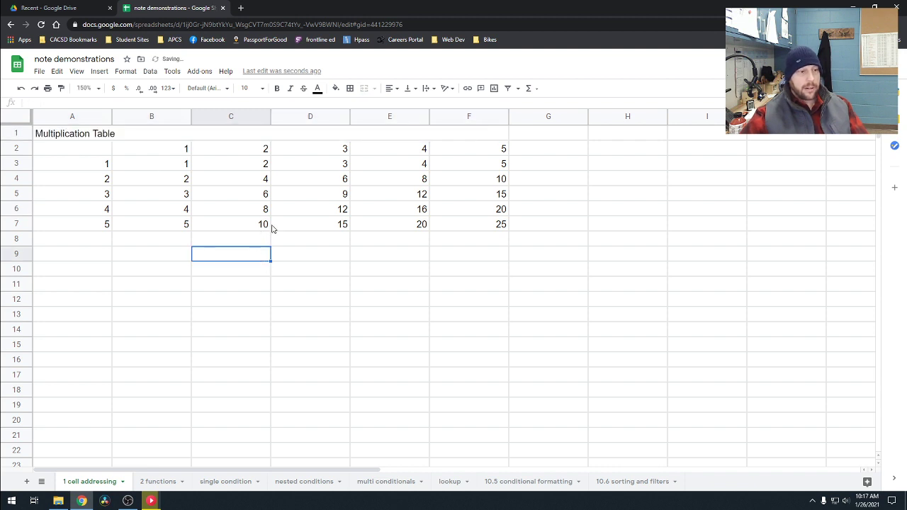
{"action": "left_click_drag", "start_coordinate": [89, 133], "coordinate": [455, 225]}
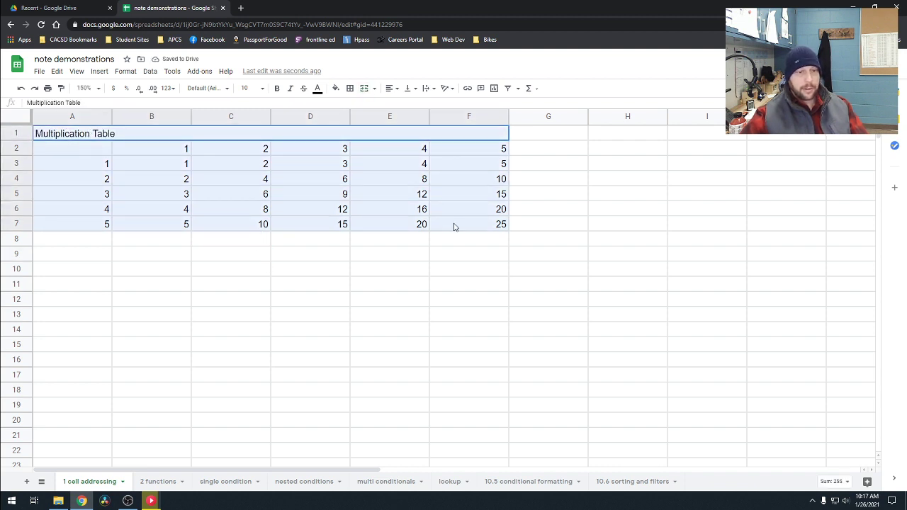
{"action": "left_click", "coordinate": [521, 331]}
{"action": "key", "text": "ctrl+a"}
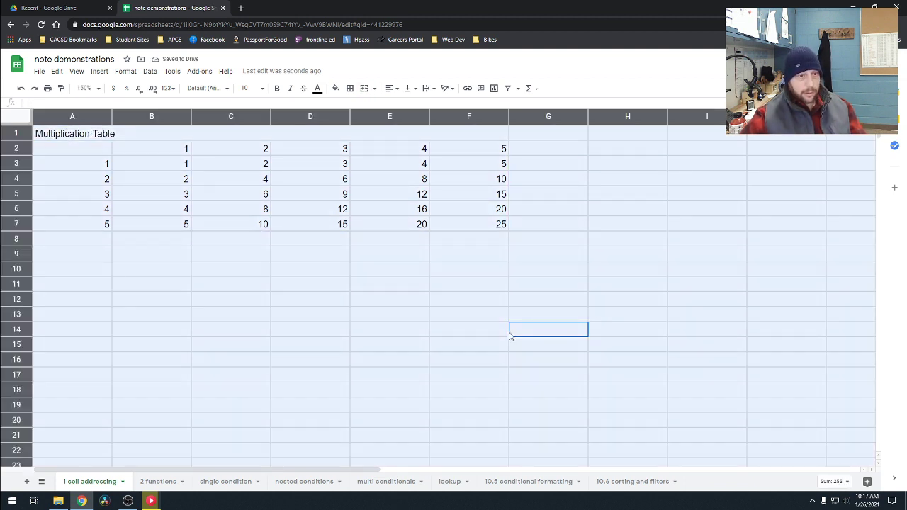
{"action": "left_click", "coordinate": [309, 268]}
Step: Center the contents of the whole table, A1:F7, horizontally
{"action": "left_click_drag", "start_coordinate": [103, 134], "coordinate": [501, 224]}
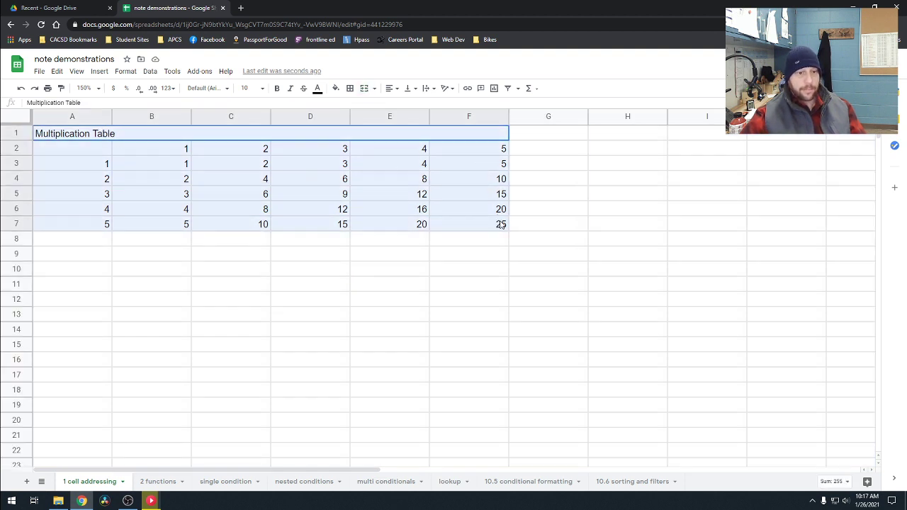
{"action": "left_click", "coordinate": [395, 89]}
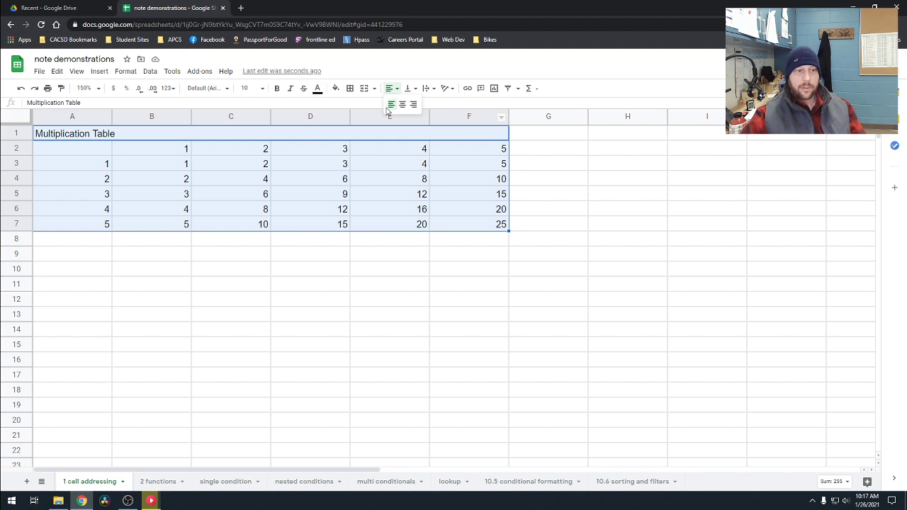
{"action": "left_click", "coordinate": [402, 105]}
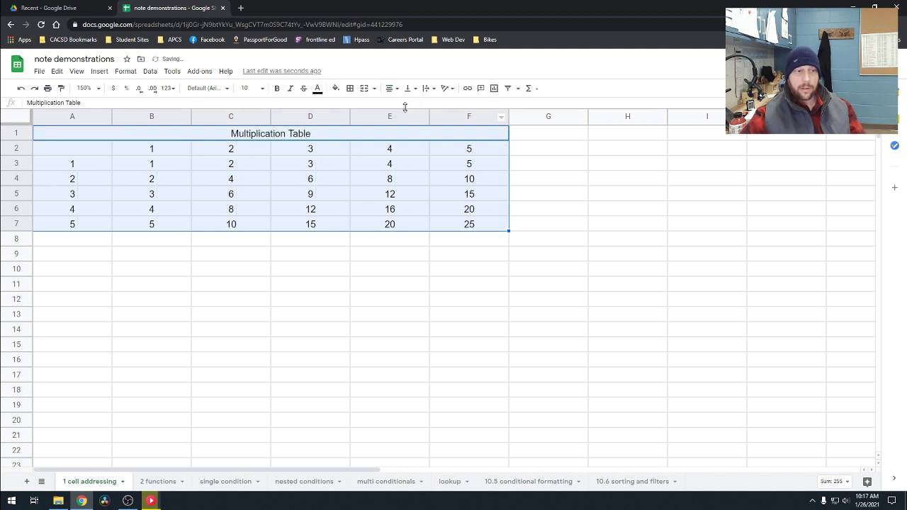
{"action": "left_click", "coordinate": [359, 305]}
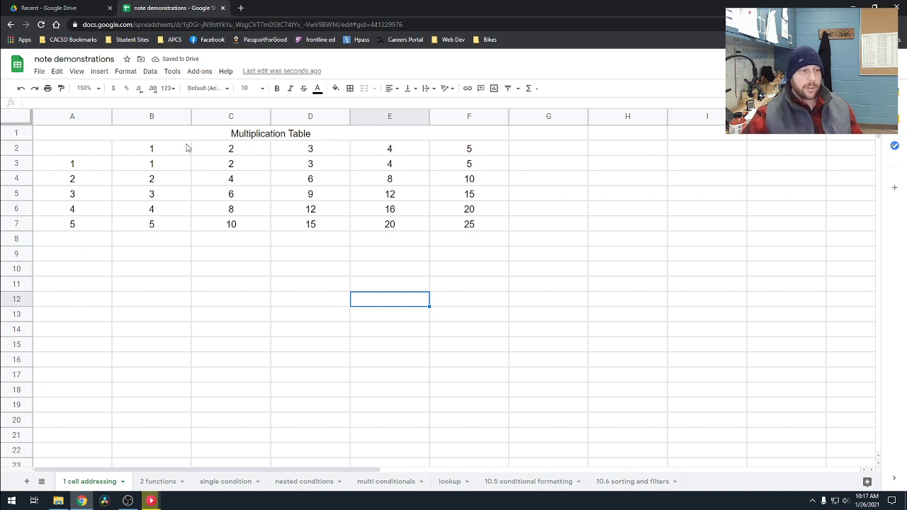
Step: Set the font size of the "Multiplication Table" title text to 12
{"action": "left_click", "coordinate": [254, 136]}
{"action": "double_click", "coordinate": [252, 131]}
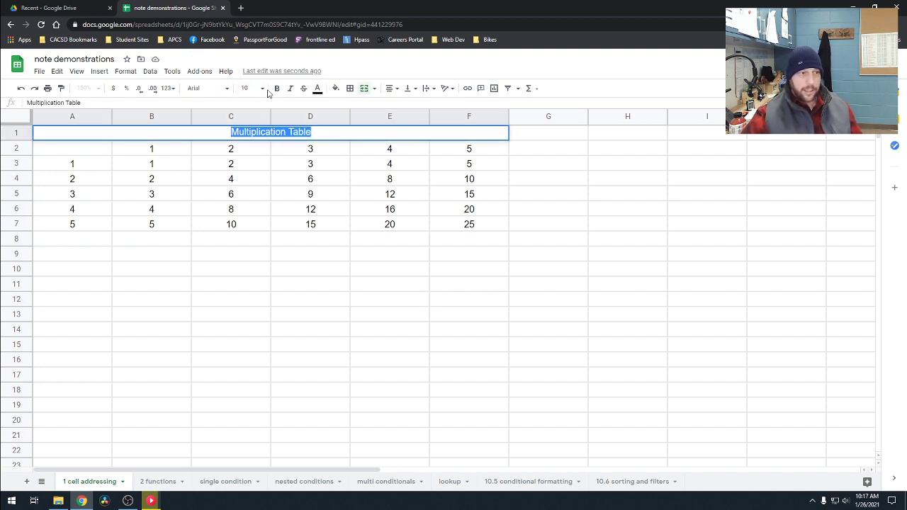
{"action": "left_click", "coordinate": [262, 88]}
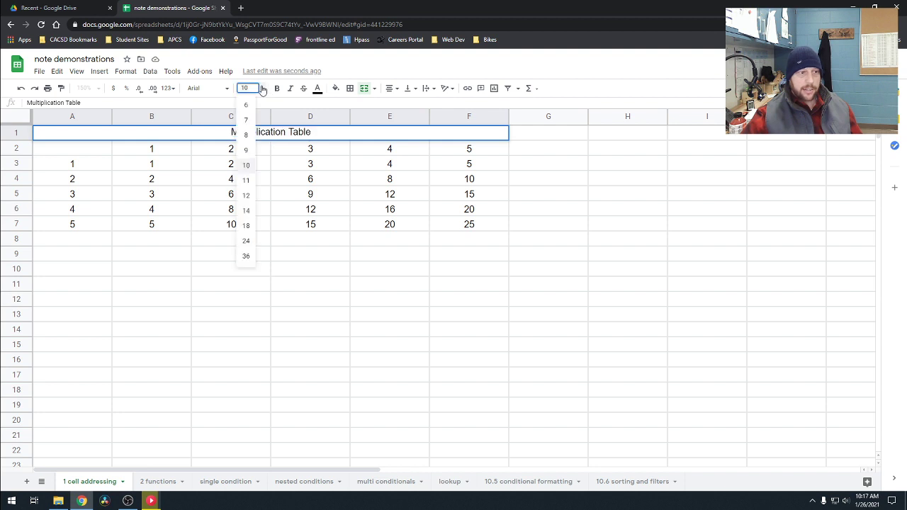
{"action": "left_click", "coordinate": [247, 210]}
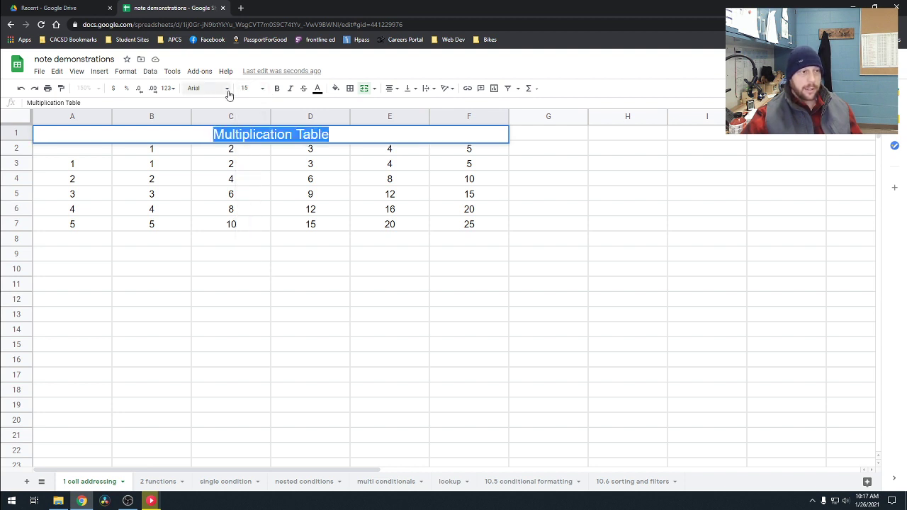
{"action": "left_click", "coordinate": [261, 88]}
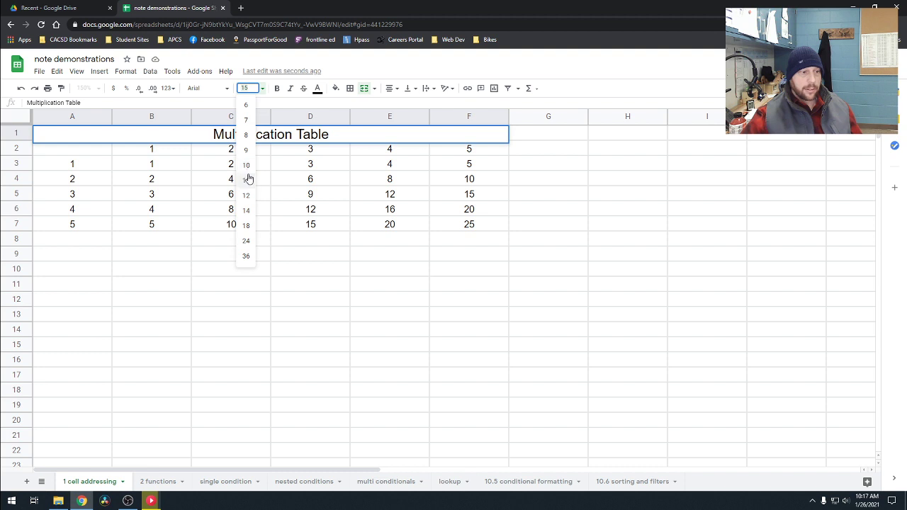
{"action": "left_click", "coordinate": [247, 182]}
{"action": "left_click", "coordinate": [551, 201]}
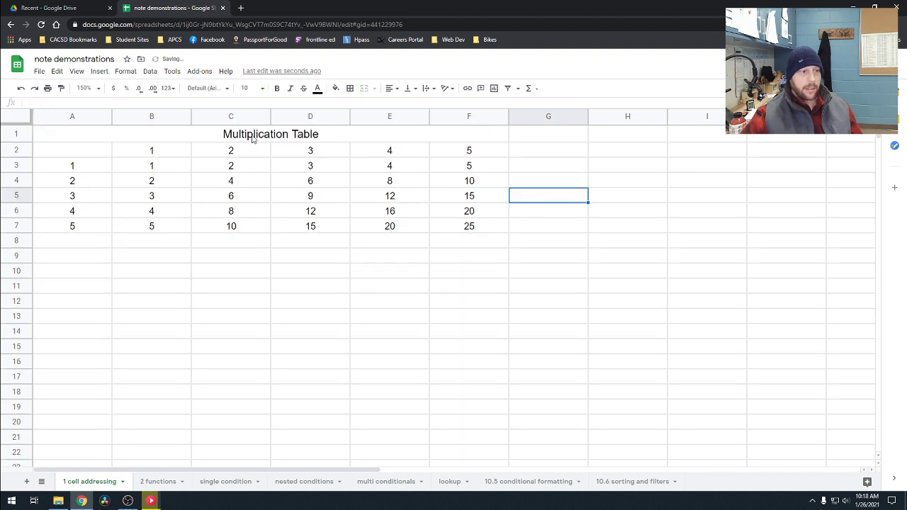
Step: Make the whole "Multiplication Table" title text bold
{"action": "left_click", "coordinate": [253, 137]}
{"action": "triple_click", "coordinate": [253, 135]}
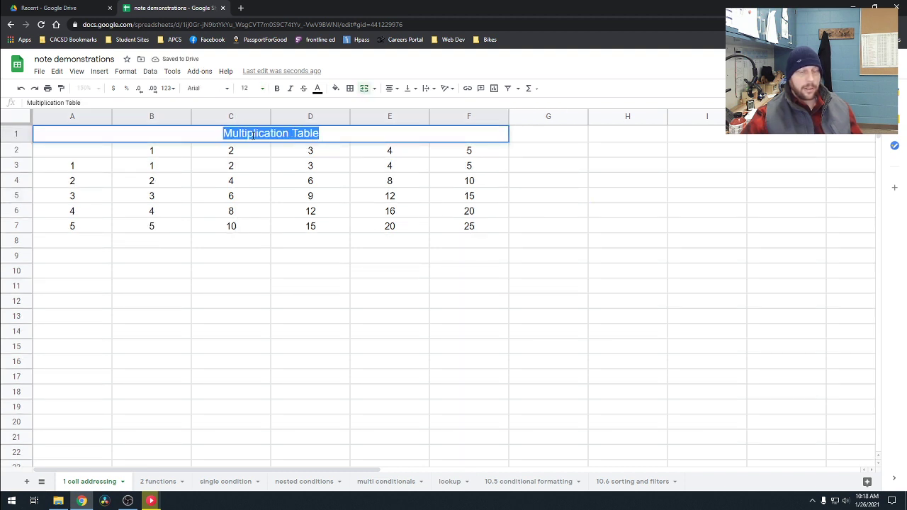
{"action": "left_click", "coordinate": [308, 172]}
{"action": "left_click", "coordinate": [275, 134]}
{"action": "double_click", "coordinate": [276, 134]}
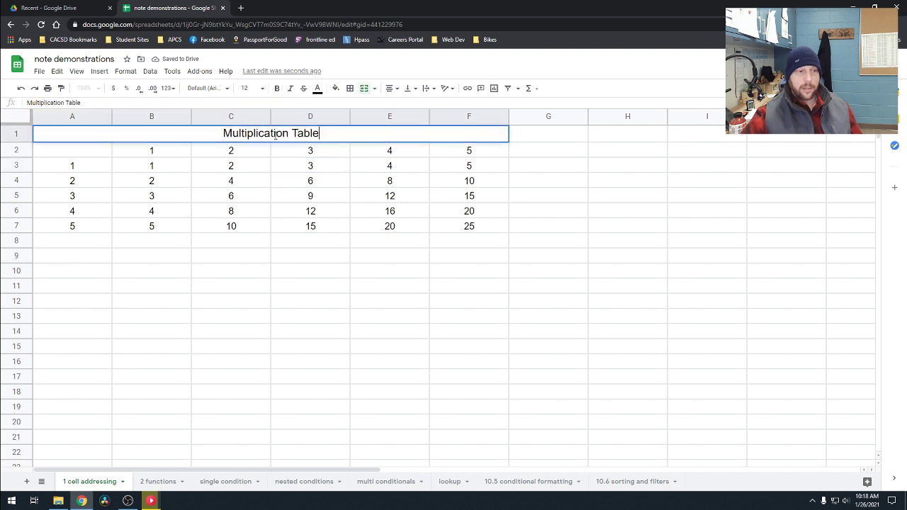
{"action": "double_click", "coordinate": [277, 133]}
{"action": "triple_click", "coordinate": [280, 133]}
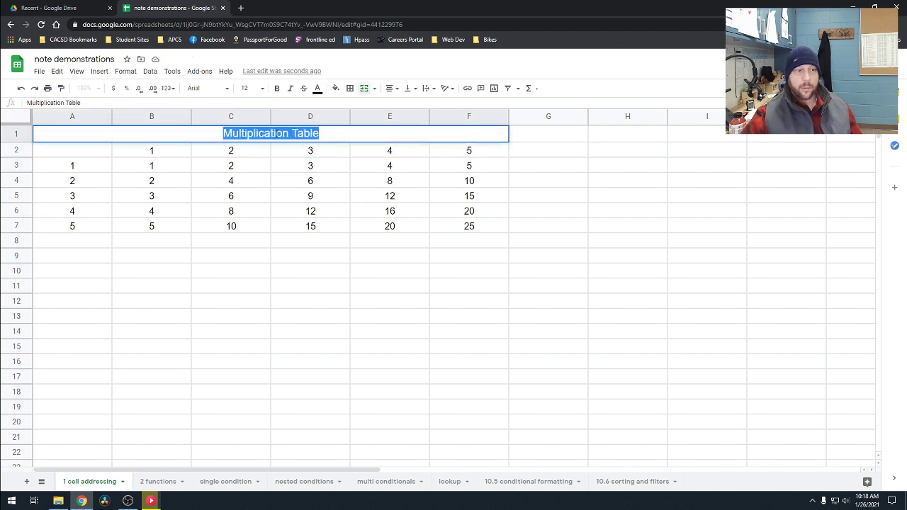
{"action": "left_click", "coordinate": [276, 89]}
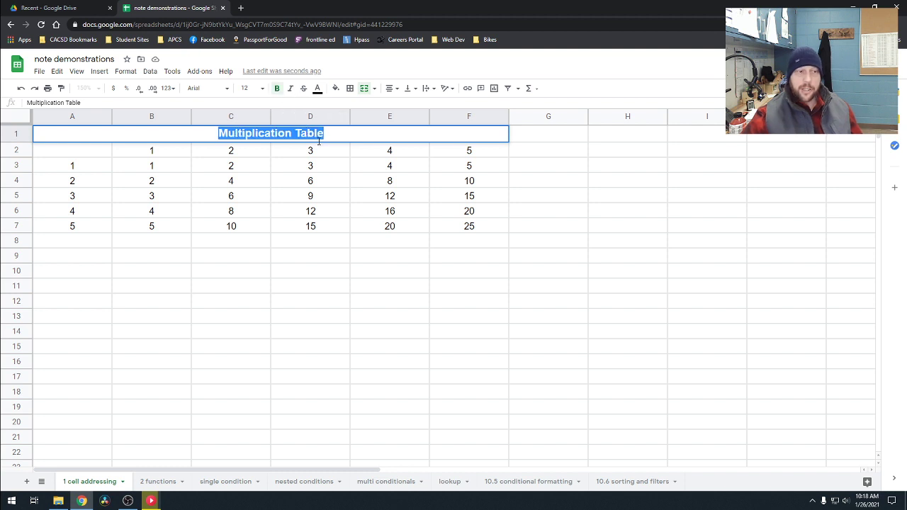
Step: Fill the title cell with dark blue and set its text color to white
{"action": "left_click", "coordinate": [336, 88]}
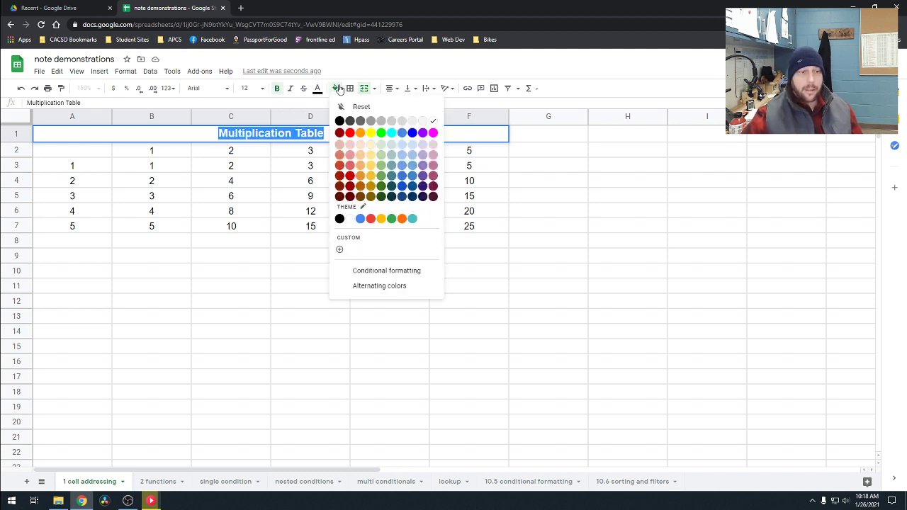
{"action": "left_click", "coordinate": [412, 197]}
{"action": "left_click", "coordinate": [317, 88]}
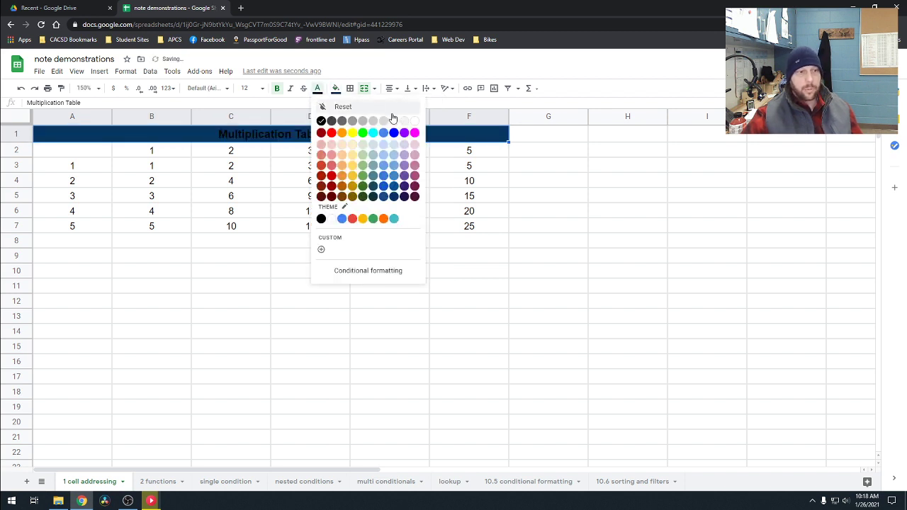
{"action": "left_click", "coordinate": [414, 121]}
{"action": "left_click", "coordinate": [498, 183]}
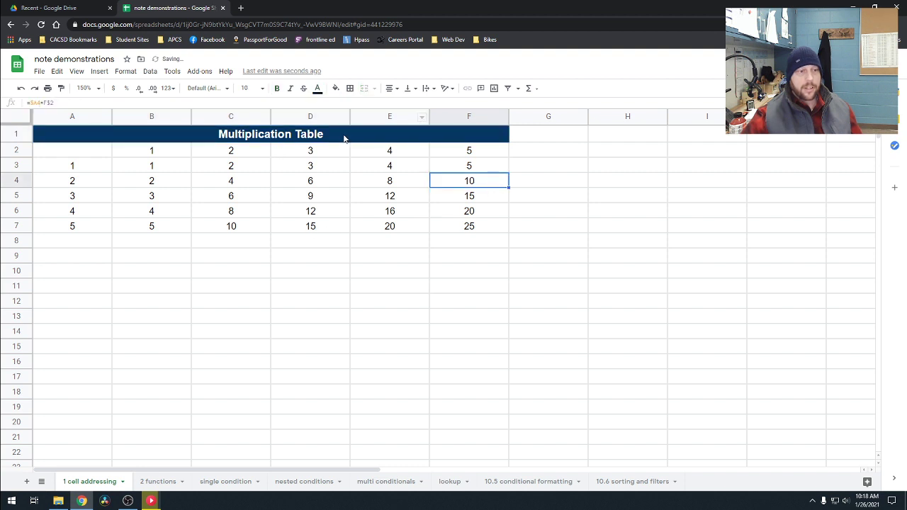
{"action": "left_click", "coordinate": [361, 290]}
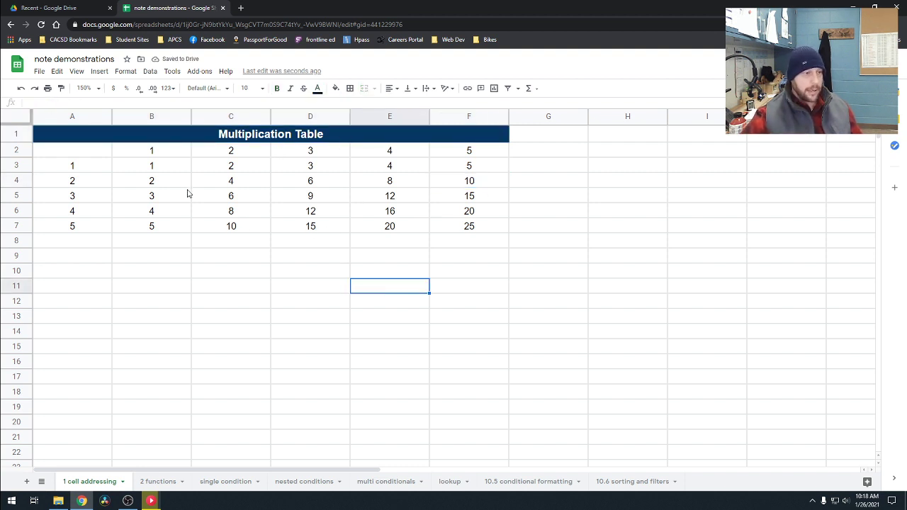
Step: Try inner and all borders on the header cells B2:F2, and settle on an outer border only
{"action": "left_click_drag", "start_coordinate": [164, 156], "coordinate": [468, 150]}
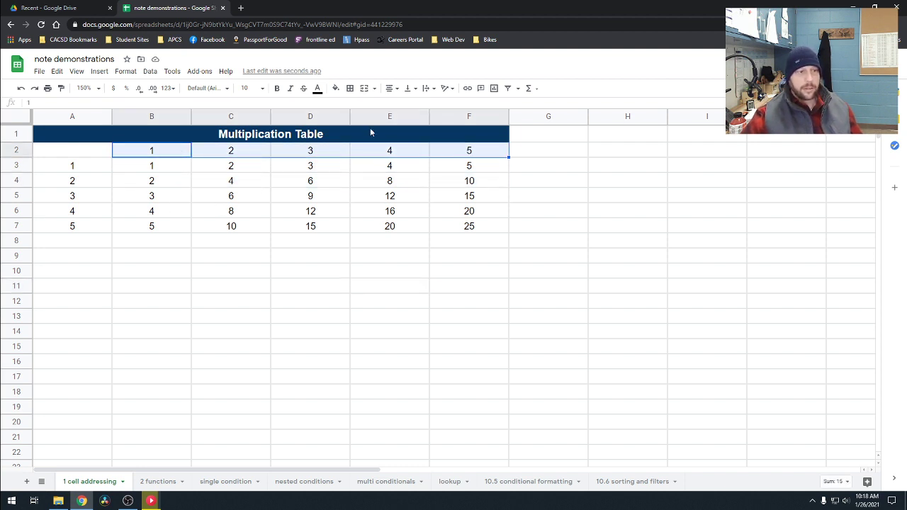
{"action": "left_click", "coordinate": [350, 89]}
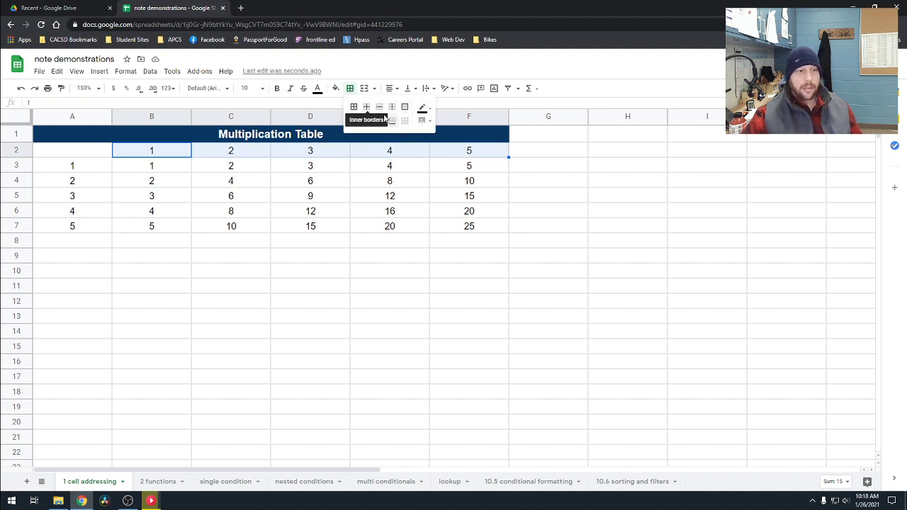
{"action": "left_click", "coordinate": [367, 107]}
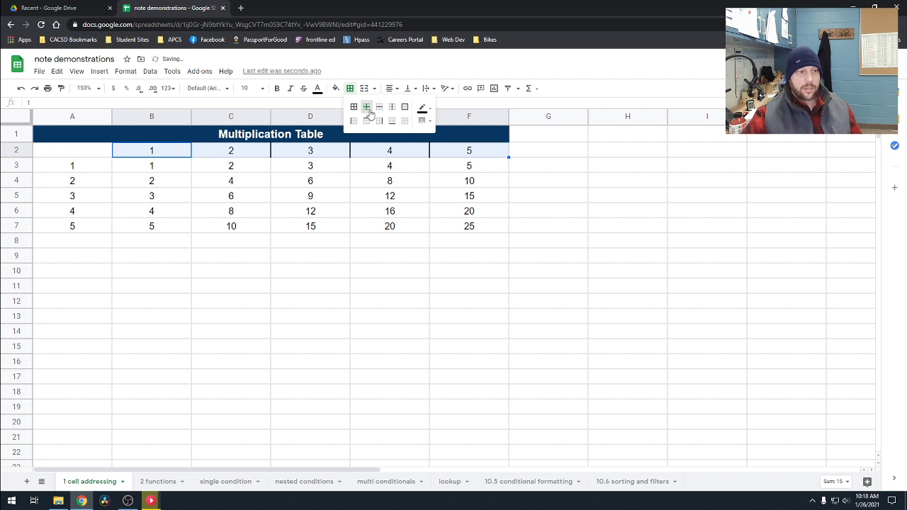
{"action": "left_click", "coordinate": [404, 122]}
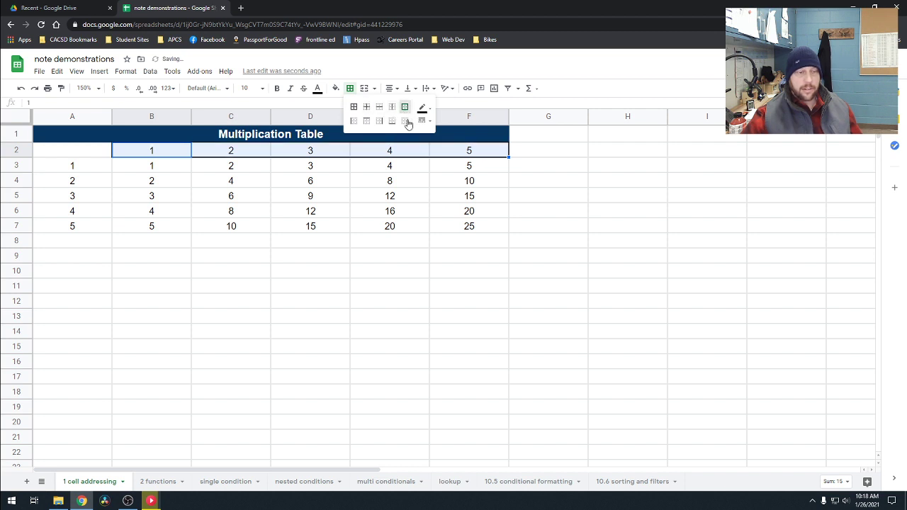
{"action": "left_click", "coordinate": [353, 107]}
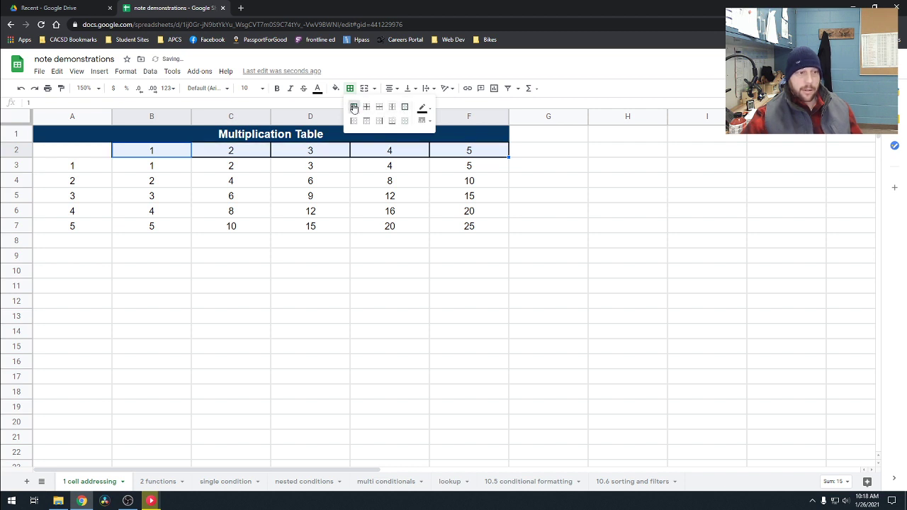
{"action": "left_click", "coordinate": [404, 121]}
{"action": "left_click", "coordinate": [403, 108]}
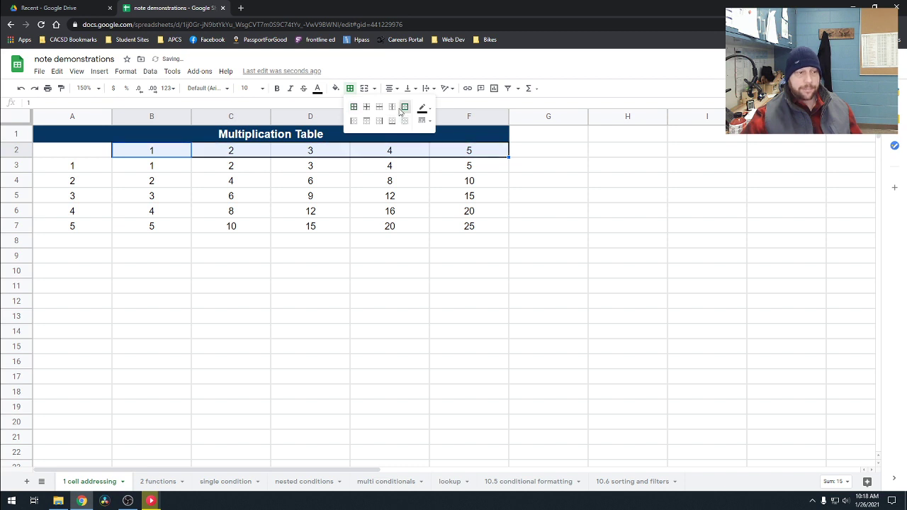
{"action": "left_click", "coordinate": [366, 270]}
Step: Fill the header cells B2:F2 with medium blue and make their text white and bold
{"action": "left_click_drag", "start_coordinate": [186, 151], "coordinate": [467, 150]}
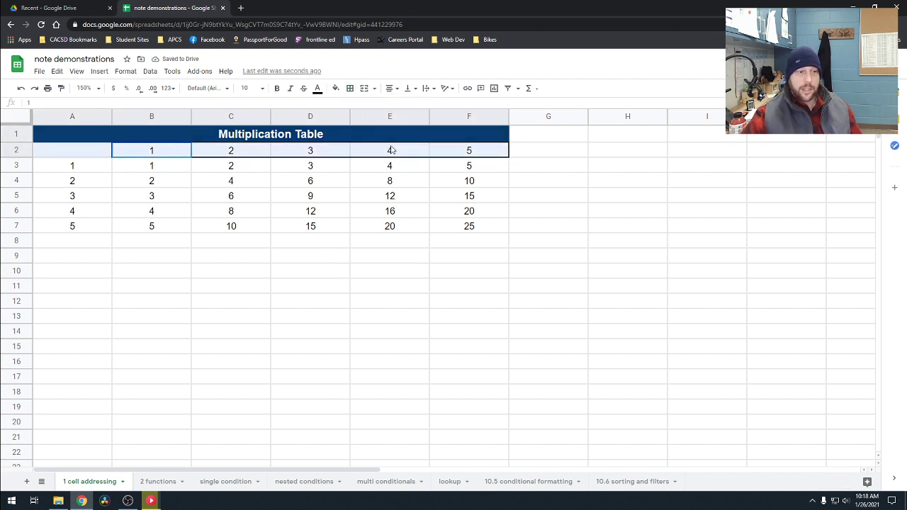
{"action": "left_click", "coordinate": [336, 88]}
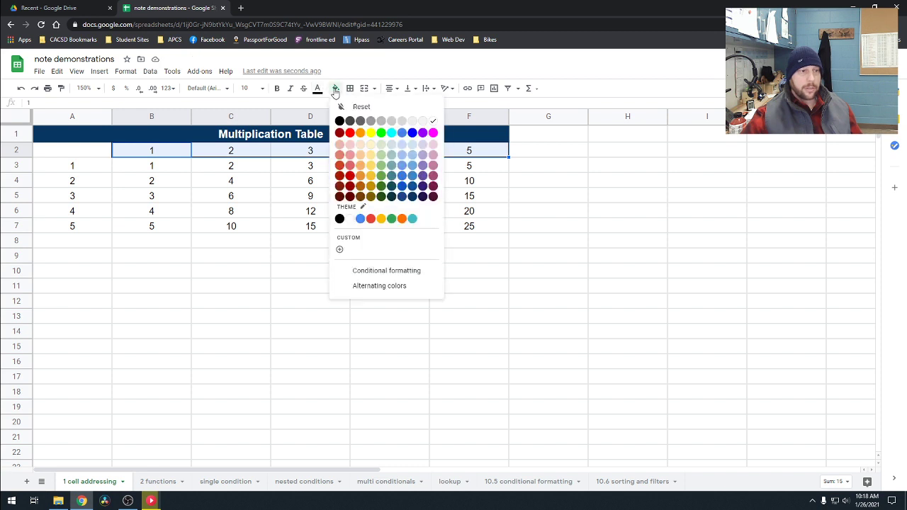
{"action": "left_click", "coordinate": [402, 165]}
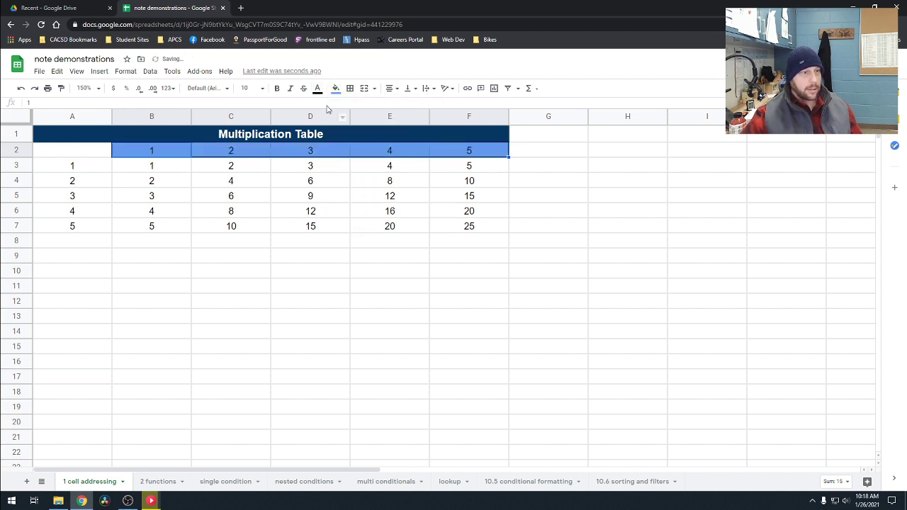
{"action": "left_click", "coordinate": [322, 90]}
{"action": "left_click", "coordinate": [419, 126]}
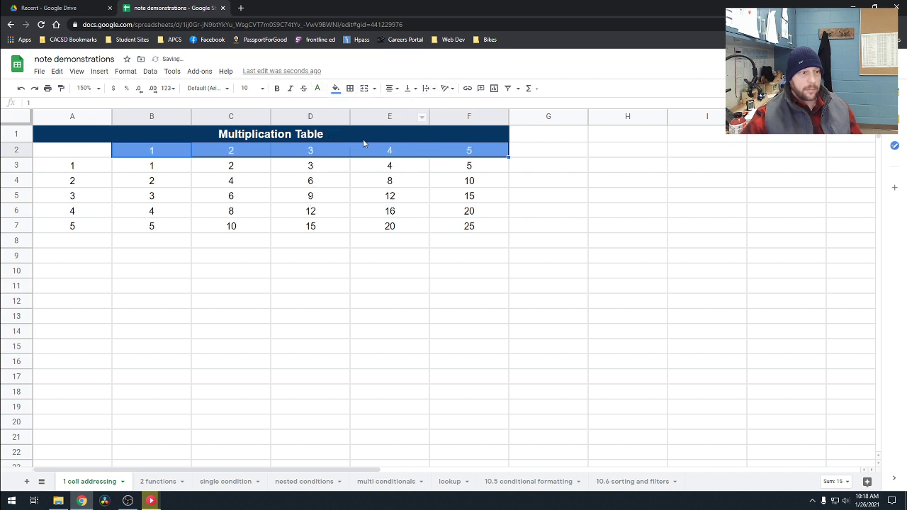
{"action": "left_click", "coordinate": [279, 89]}
Step: Fill the row header cells A3:A7 with the same medium blue as B2:F2 and make their text white and bold
{"action": "left_click_drag", "start_coordinate": [80, 162], "coordinate": [74, 227]}
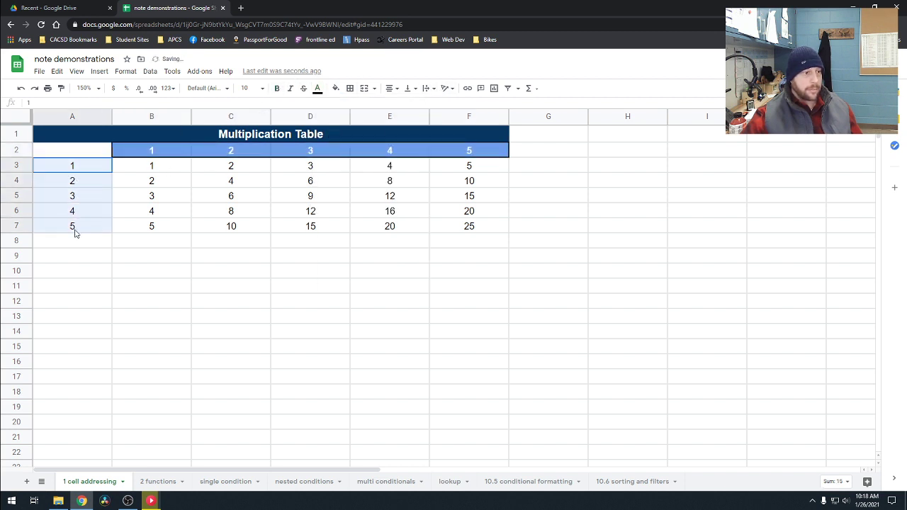
{"action": "left_click", "coordinate": [336, 88]}
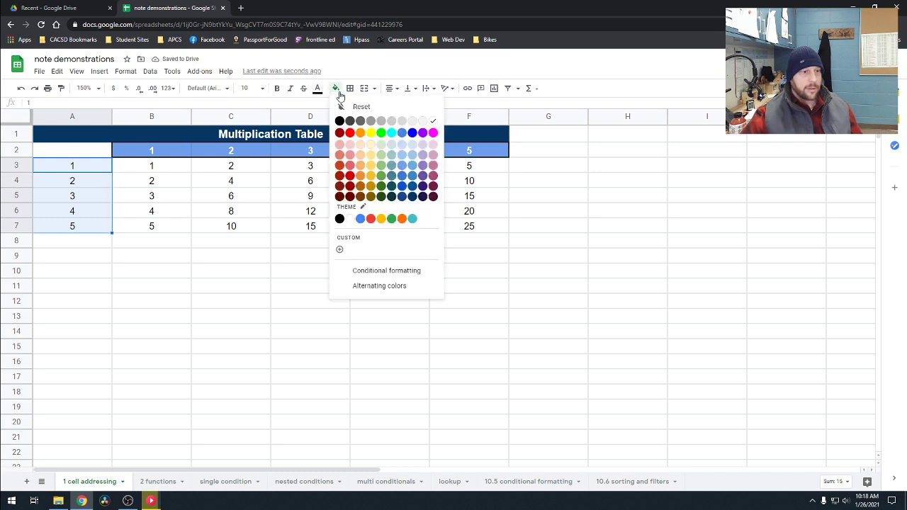
{"action": "left_click", "coordinate": [401, 165]}
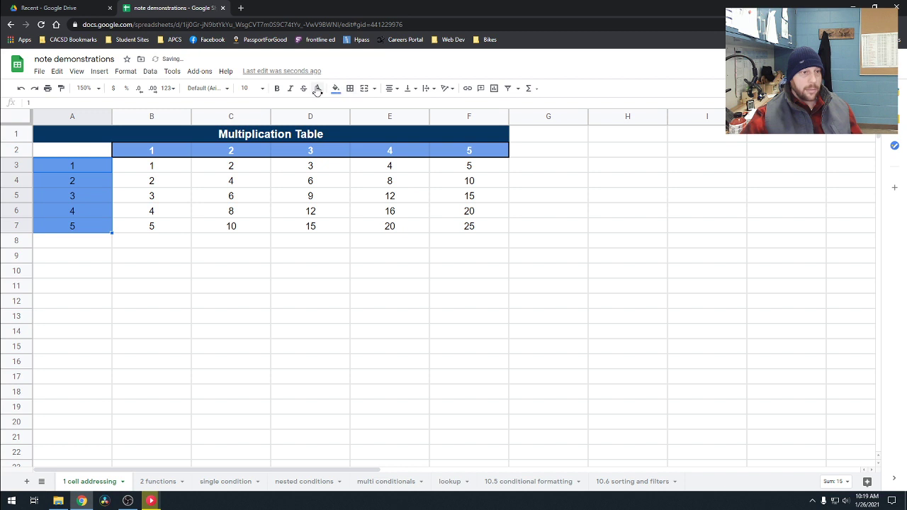
{"action": "left_click", "coordinate": [318, 89]}
{"action": "left_click", "coordinate": [415, 122]}
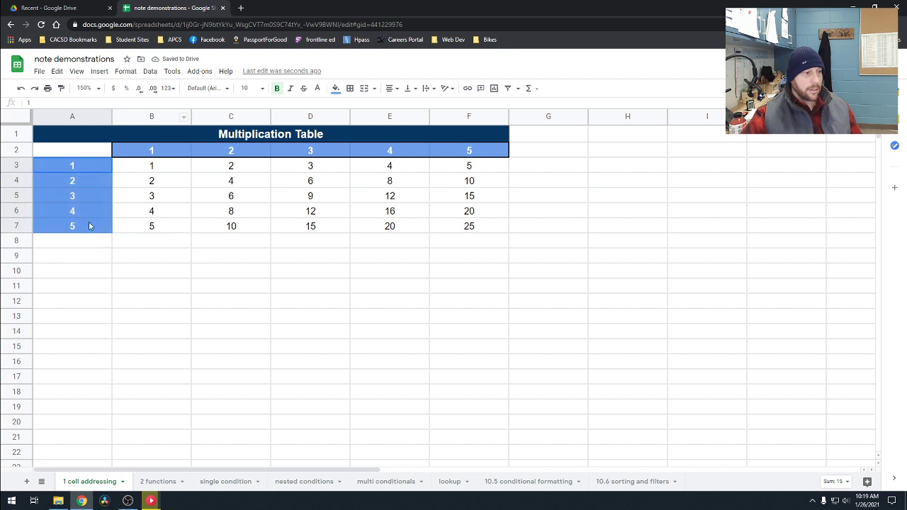
Step: Add an outer border around A3:A7 and look through the border color and line style options
{"action": "left_click", "coordinate": [349, 88]}
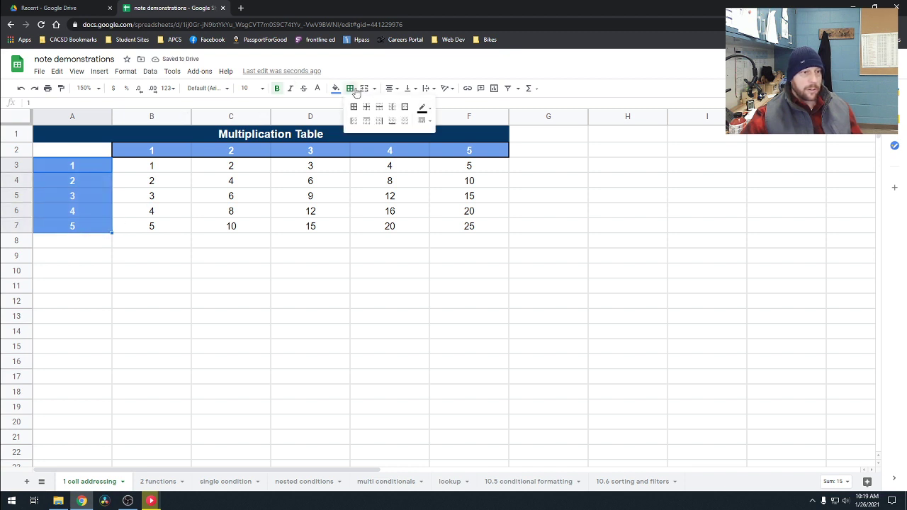
{"action": "left_click", "coordinate": [401, 107]}
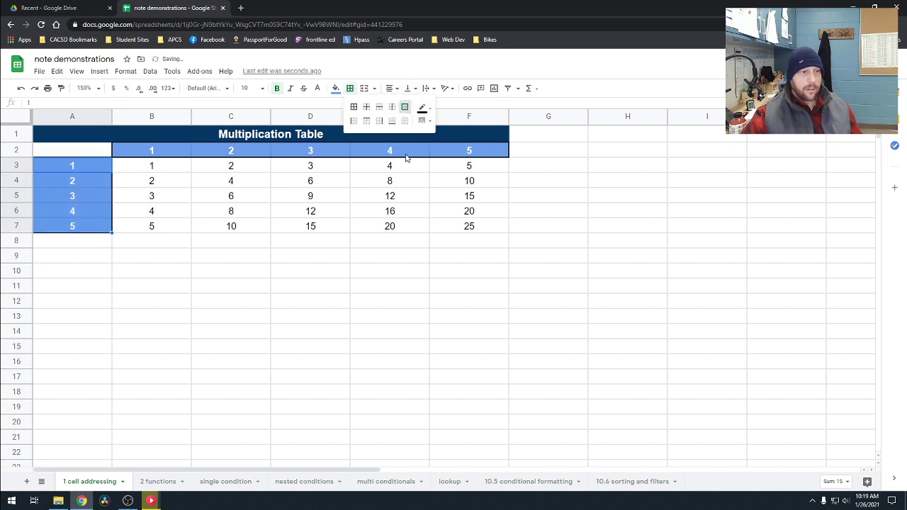
{"action": "left_click", "coordinate": [423, 111]}
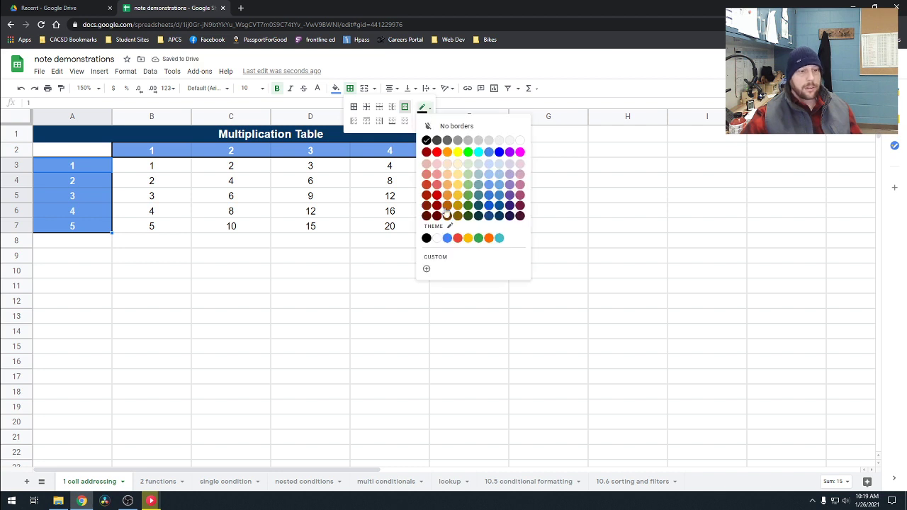
{"action": "left_click", "coordinate": [424, 108]}
{"action": "left_click", "coordinate": [423, 109]}
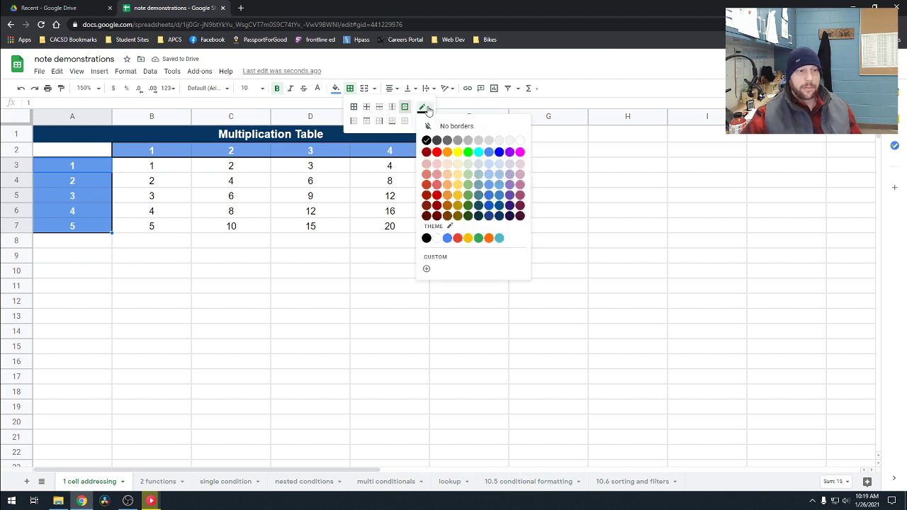
{"action": "left_click", "coordinate": [423, 110]}
{"action": "left_click", "coordinate": [423, 121]}
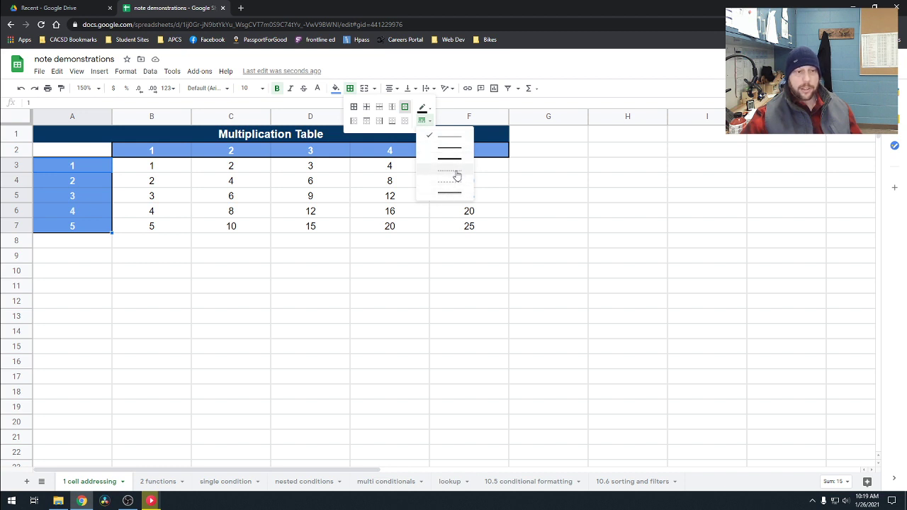
{"action": "left_click", "coordinate": [278, 302]}
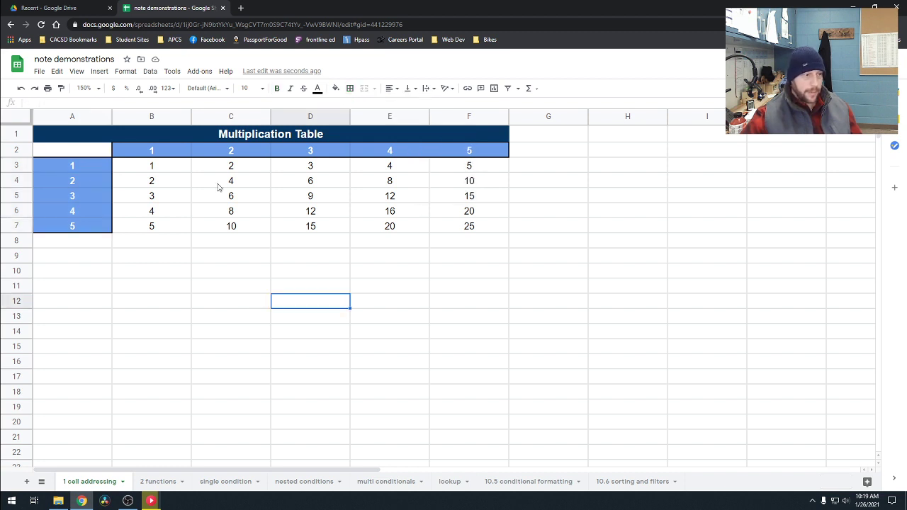
Step: Add an outer border around the product cells B3:F7
{"action": "left_click_drag", "start_coordinate": [163, 164], "coordinate": [469, 226]}
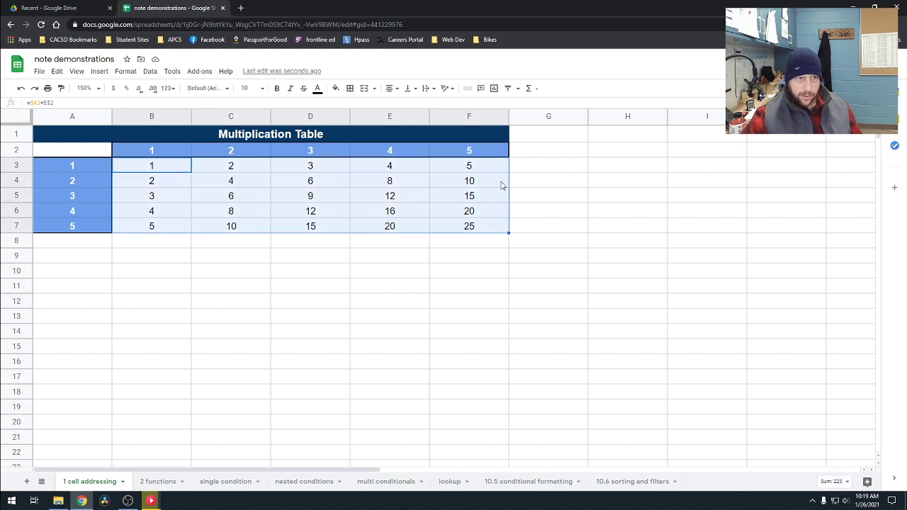
{"action": "left_click", "coordinate": [351, 88]}
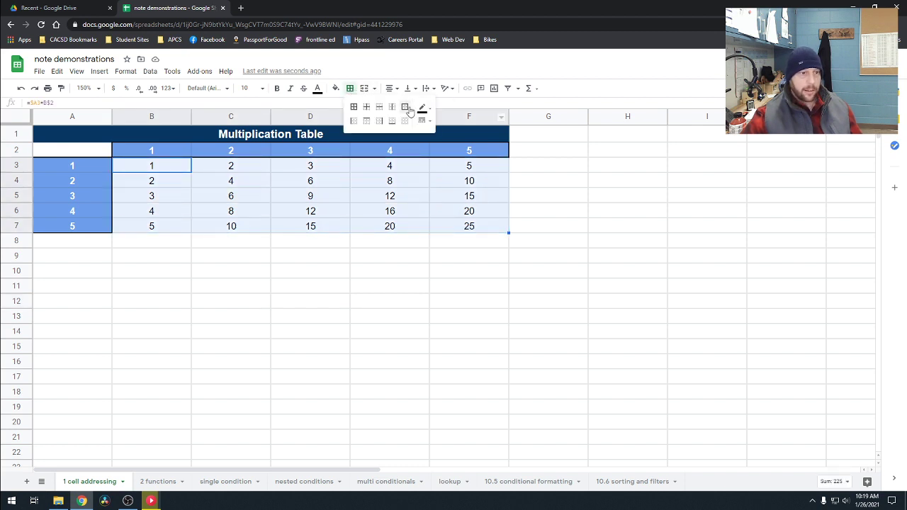
{"action": "left_click", "coordinate": [410, 106]}
{"action": "left_click", "coordinate": [426, 277]}
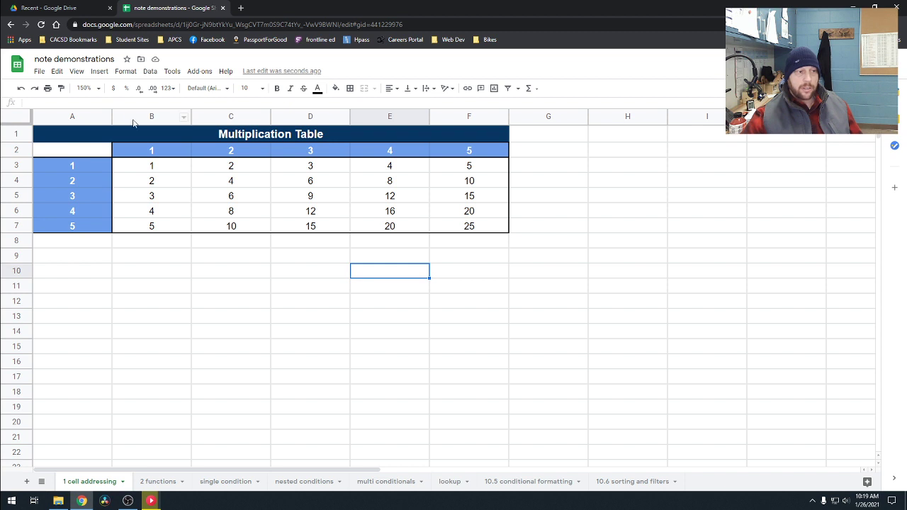
Step: Try narrowing column A alone and columns A and B together
{"action": "left_click_drag", "start_coordinate": [111, 115], "coordinate": [92, 118]}
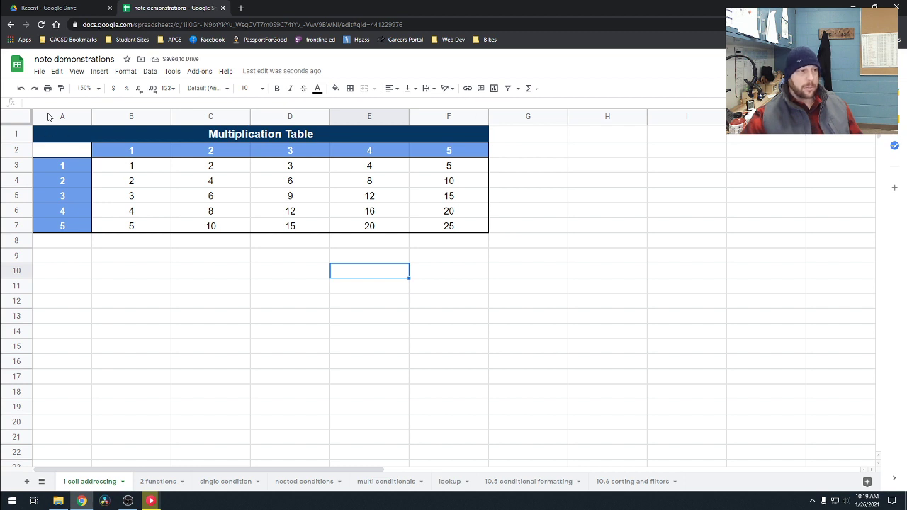
{"action": "left_click_drag", "start_coordinate": [48, 116], "coordinate": [161, 115]}
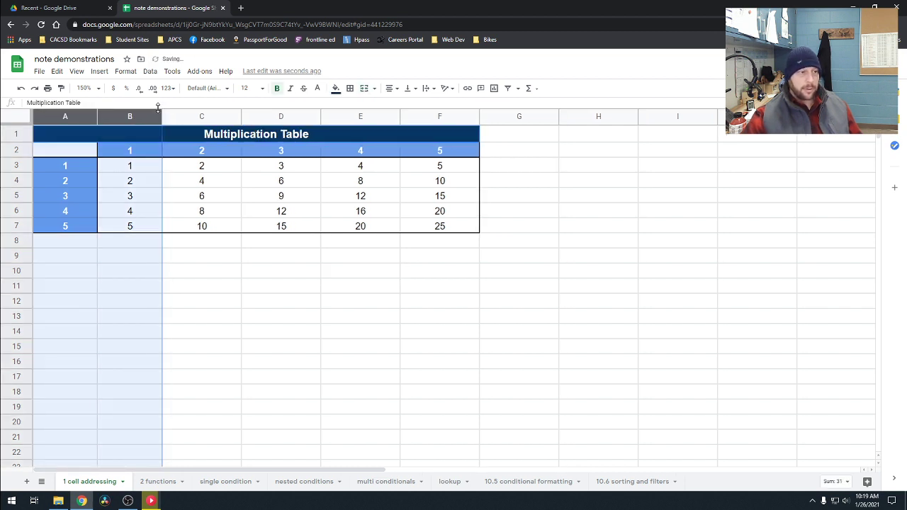
{"action": "left_click", "coordinate": [248, 306]}
{"action": "left_click", "coordinate": [74, 118]}
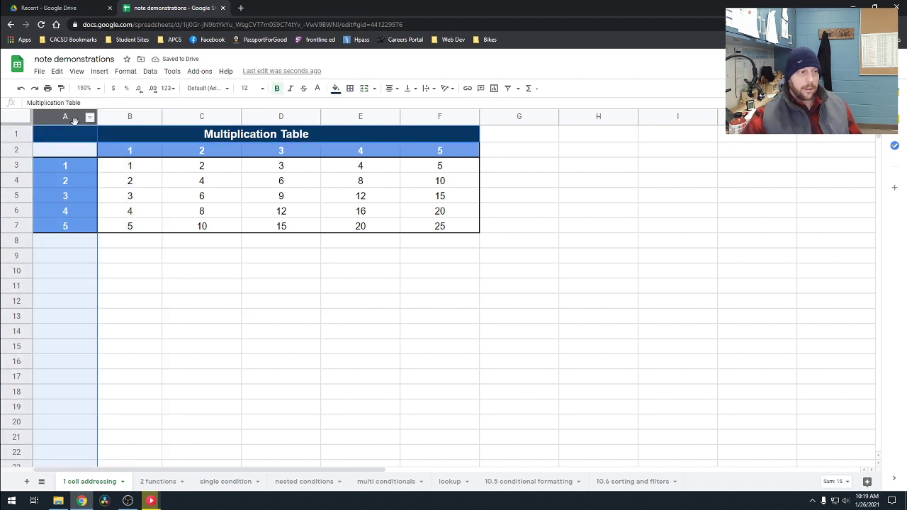
{"action": "left_click_drag", "start_coordinate": [196, 311], "coordinate": [188, 302]}
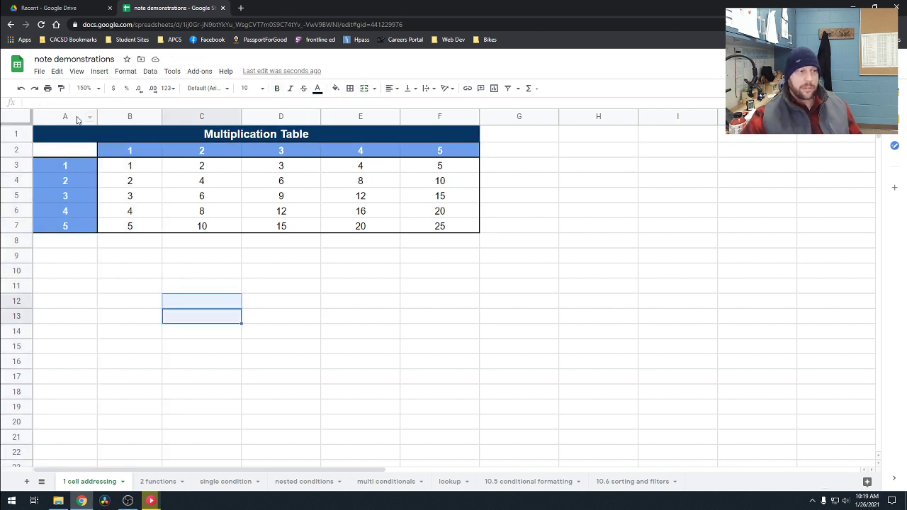
Step: Narrow columns A through F together to one equal width, about half that of column G
{"action": "left_click_drag", "start_coordinate": [76, 116], "coordinate": [409, 112]}
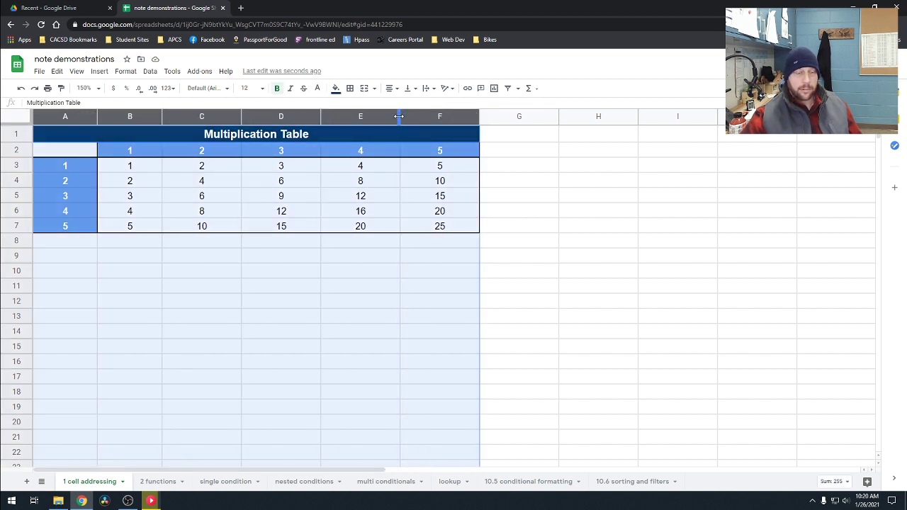
{"action": "left_click_drag", "start_coordinate": [399, 116], "coordinate": [357, 126]}
{"action": "left_click", "coordinate": [356, 164]}
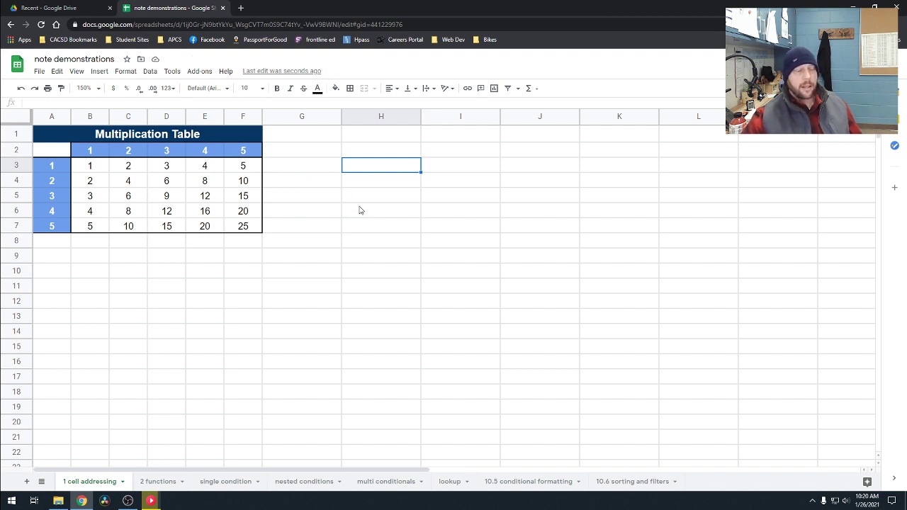
{"action": "left_click", "coordinate": [242, 288]}
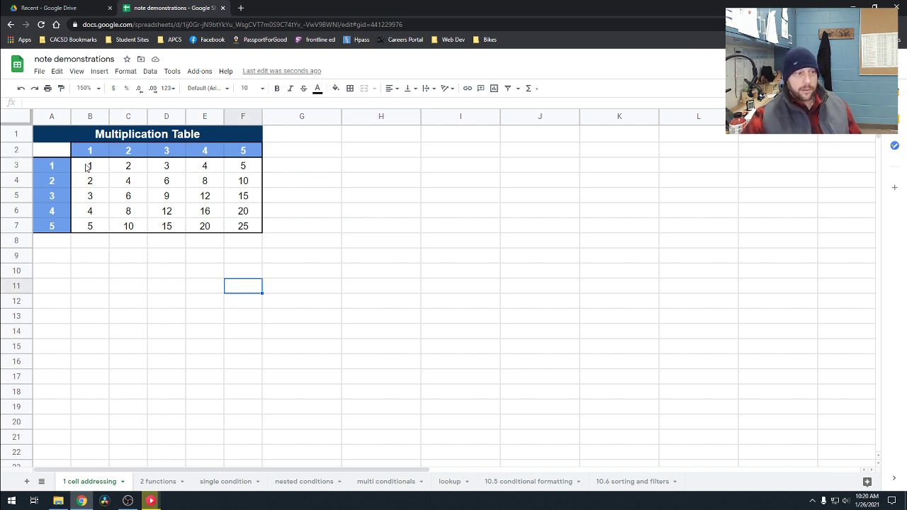
Step: Enter 3.1245667 in cell G9
{"action": "left_click", "coordinate": [282, 260]}
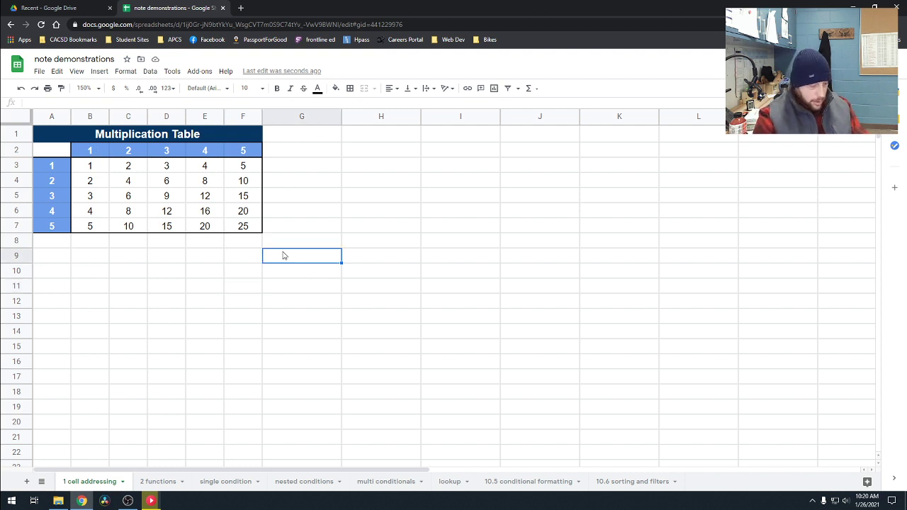
{"action": "type", "text": "3.12"}
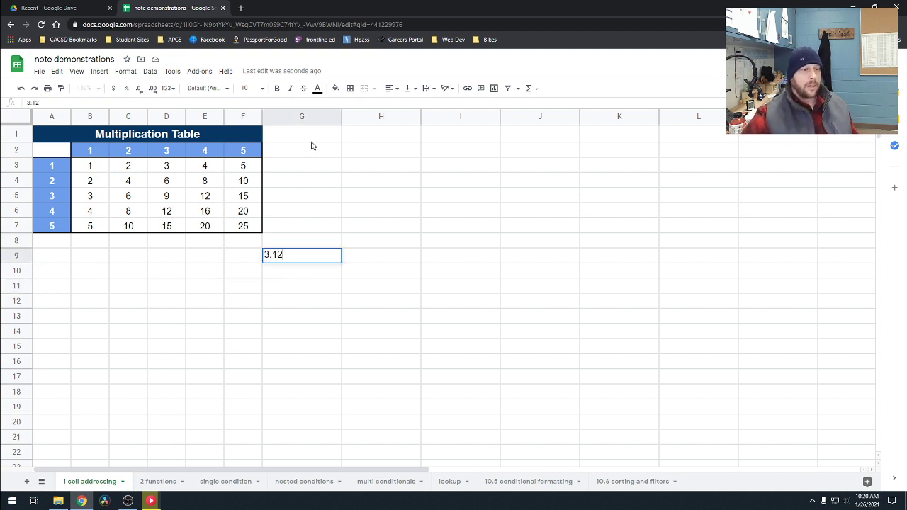
{"action": "type", "text": "45667"}
{"action": "left_click", "coordinate": [390, 166]}
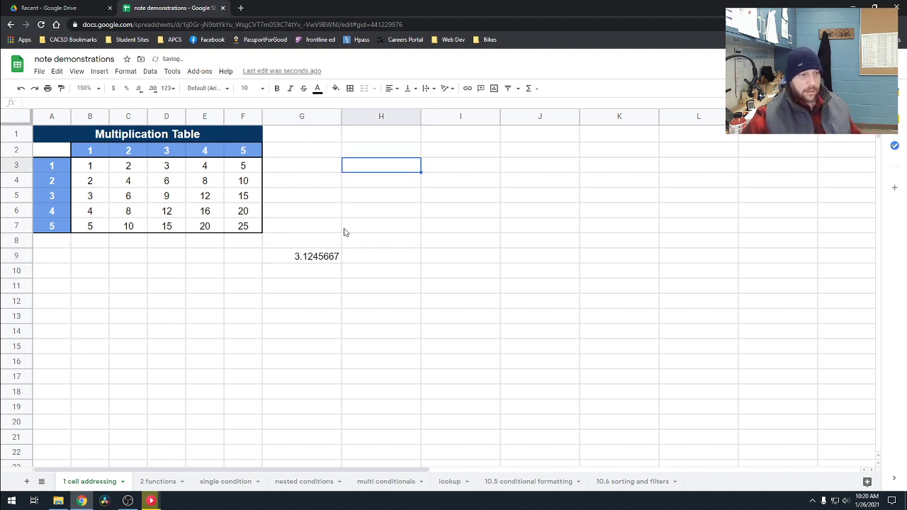
Step: Adjust the number of decimal places displayed in G9, ending at three
{"action": "left_click", "coordinate": [324, 256]}
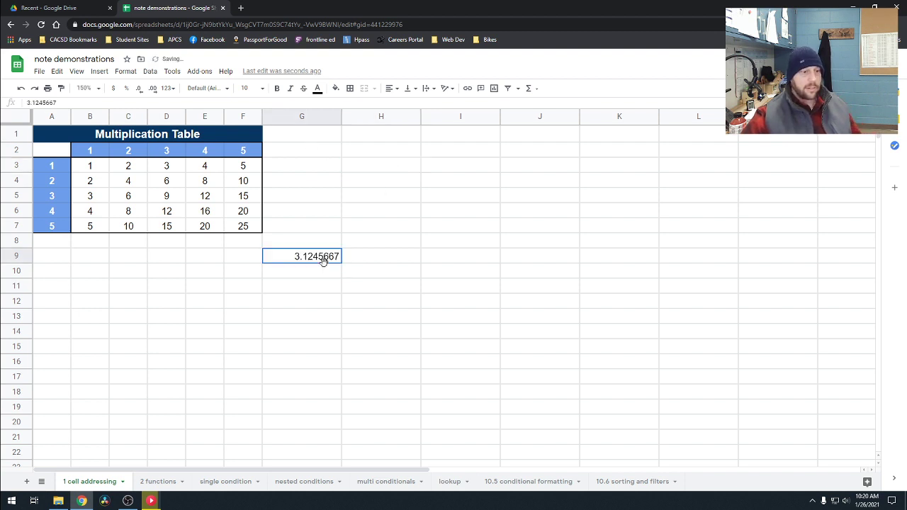
{"action": "left_click", "coordinate": [139, 90]}
{"action": "left_click", "coordinate": [140, 90]}
{"action": "left_click", "coordinate": [140, 90]}
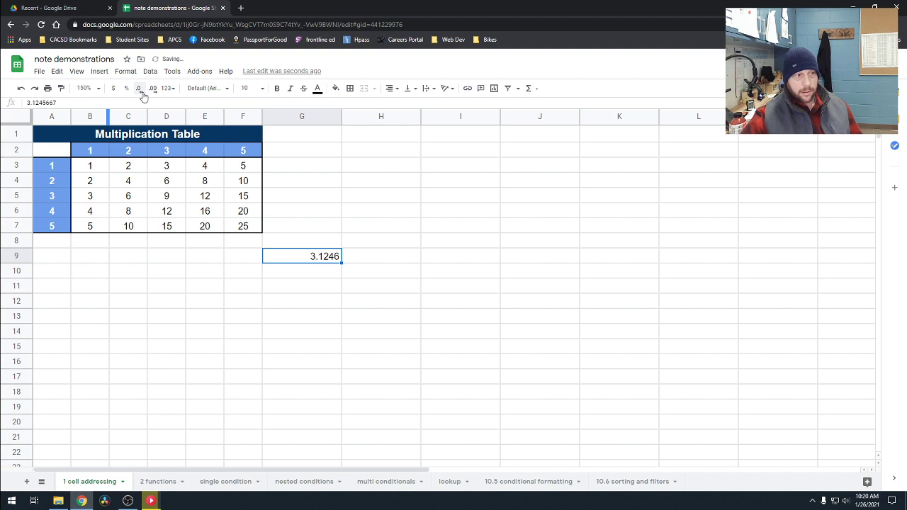
{"action": "left_click", "coordinate": [152, 90]}
{"action": "left_click", "coordinate": [140, 90]}
{"action": "left_click", "coordinate": [139, 90]}
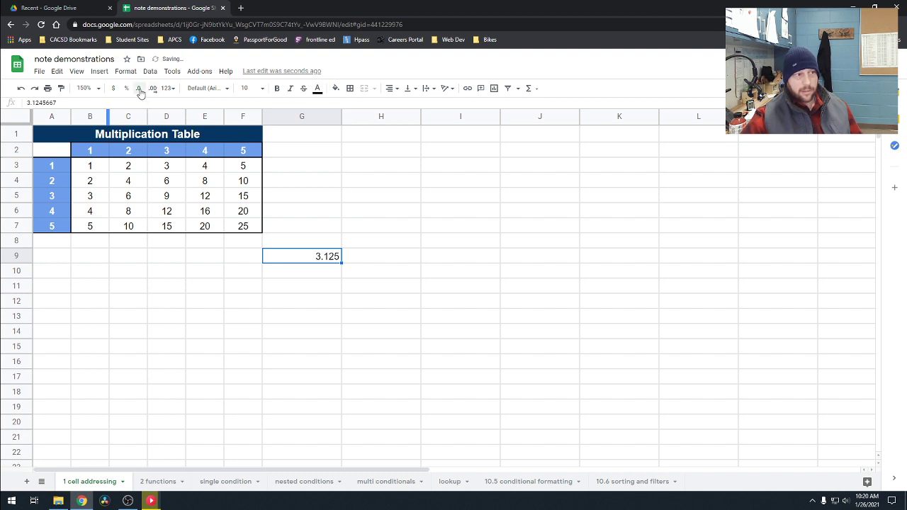
Step: Try the currency and percent formats on G9, and set its number format back to Automatic
{"action": "left_click", "coordinate": [116, 91]}
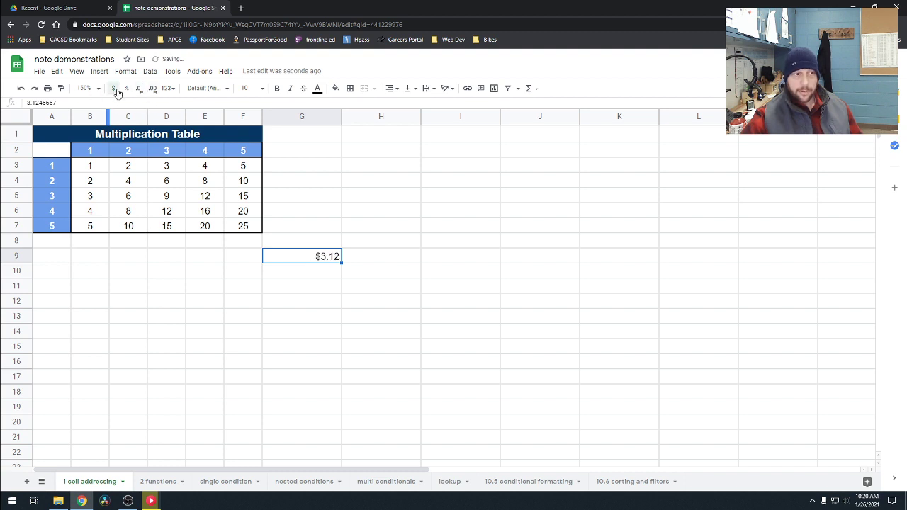
{"action": "left_click", "coordinate": [126, 90]}
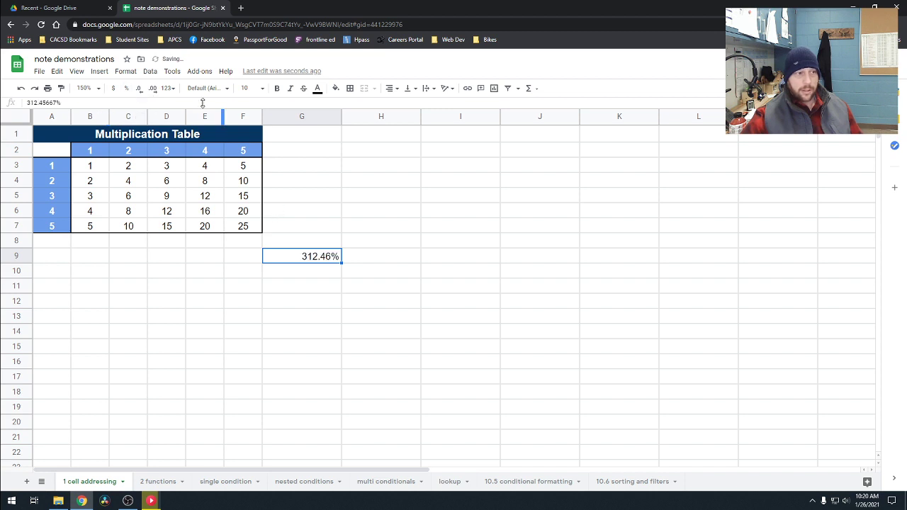
{"action": "left_click", "coordinate": [167, 88]}
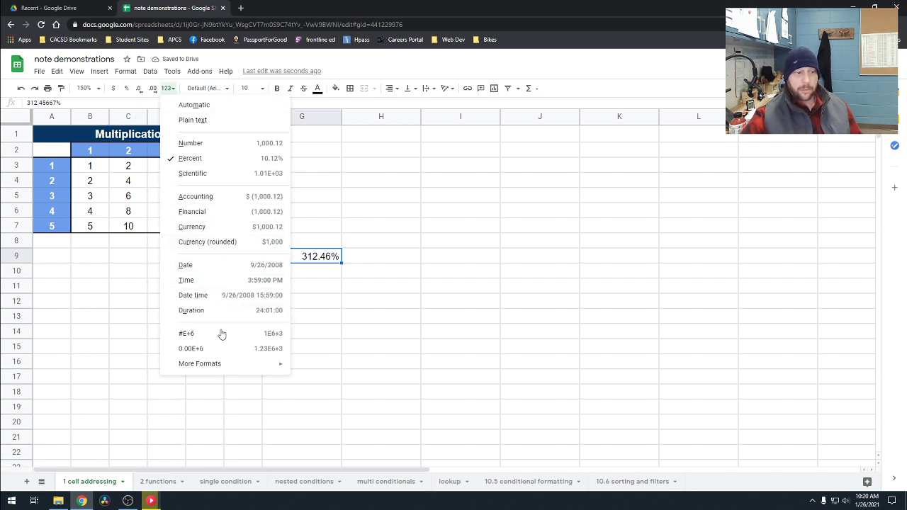
{"action": "left_click", "coordinate": [225, 104]}
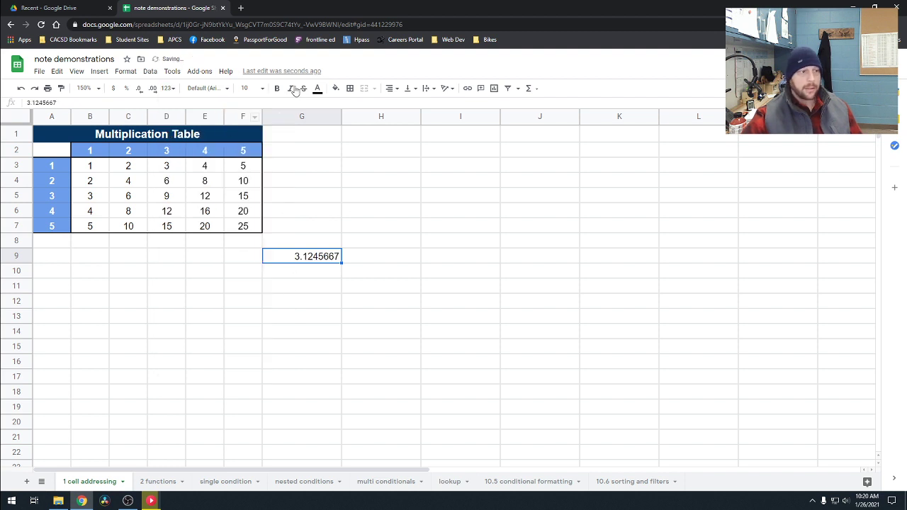
{"action": "left_click", "coordinate": [227, 89]}
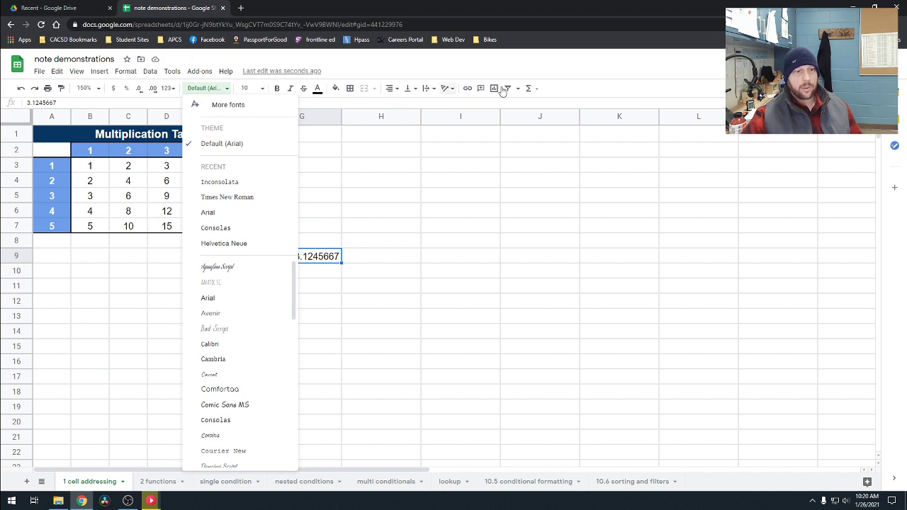
{"action": "left_click", "coordinate": [560, 89]}
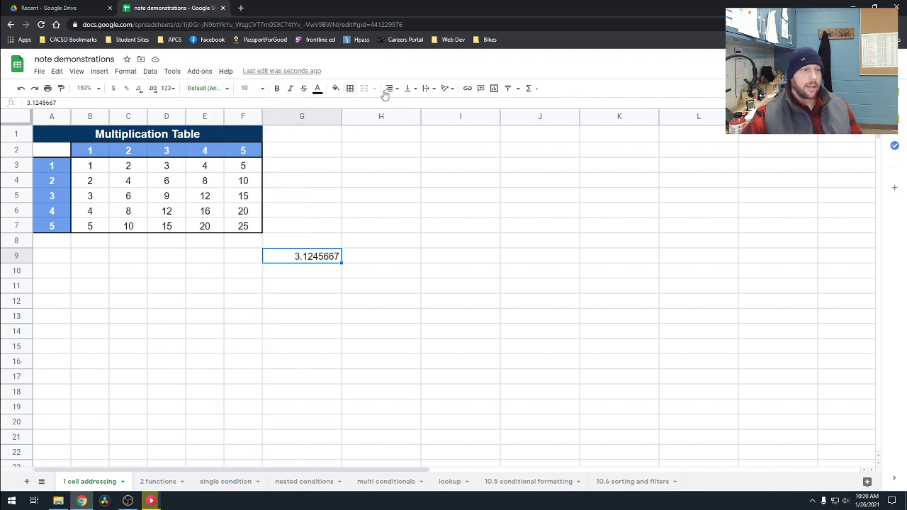